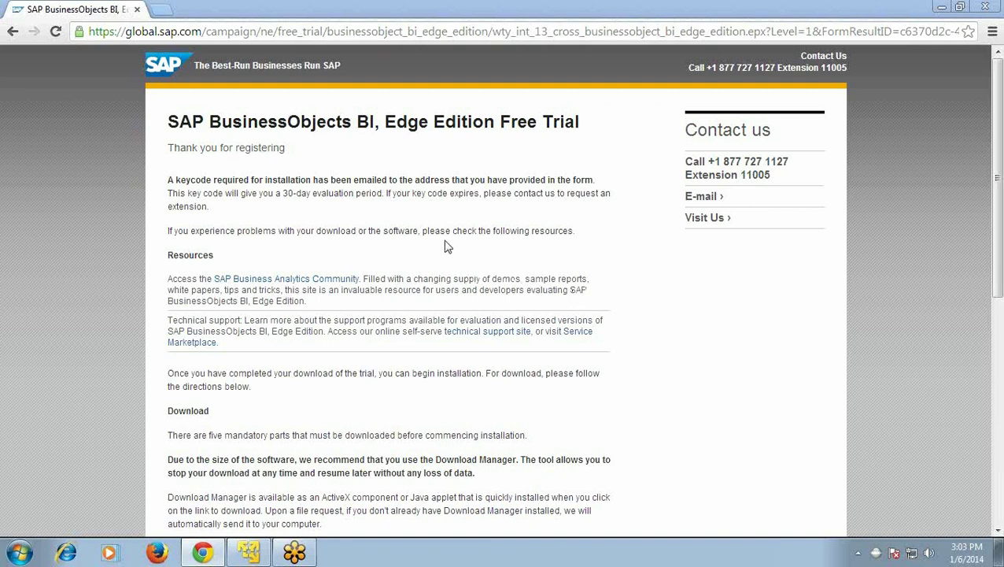
- Review the trial's server-part download links, then switch to the Windows Server VM desktop
{"action": "scroll", "coordinate": [444, 246], "scroll_direction": "down", "scroll_amount": 6}
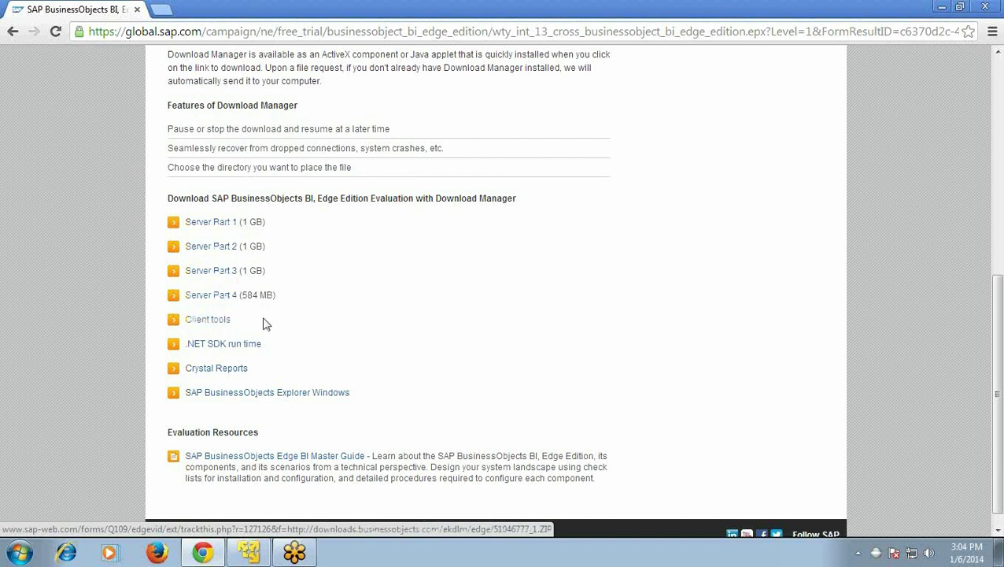
{"action": "key", "text": "alt+Tab"}
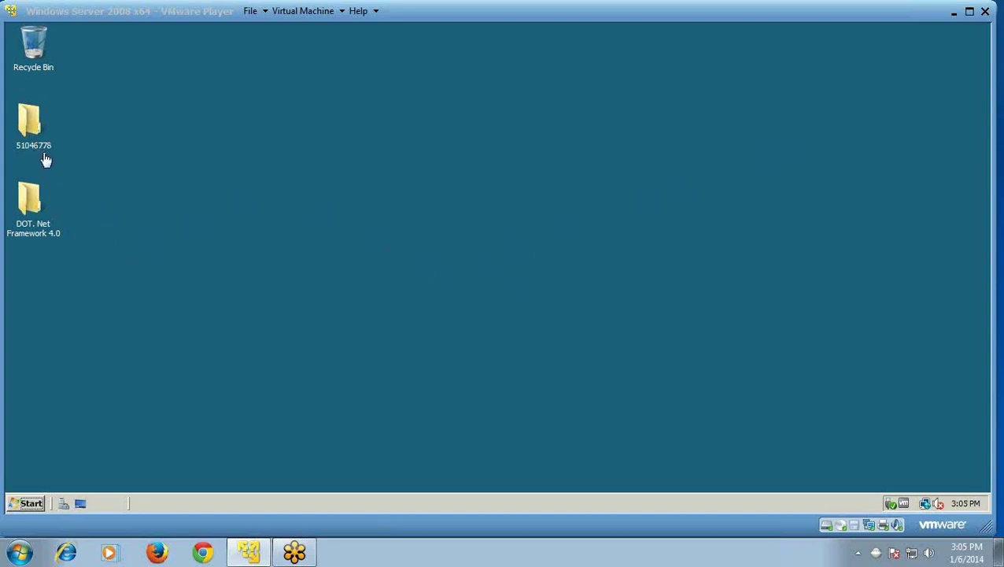
- Open 51046778 > DATA_UNITS > BusinessObjectsServer_win and launch setup.exe
{"action": "left_click", "coordinate": [37, 135]}
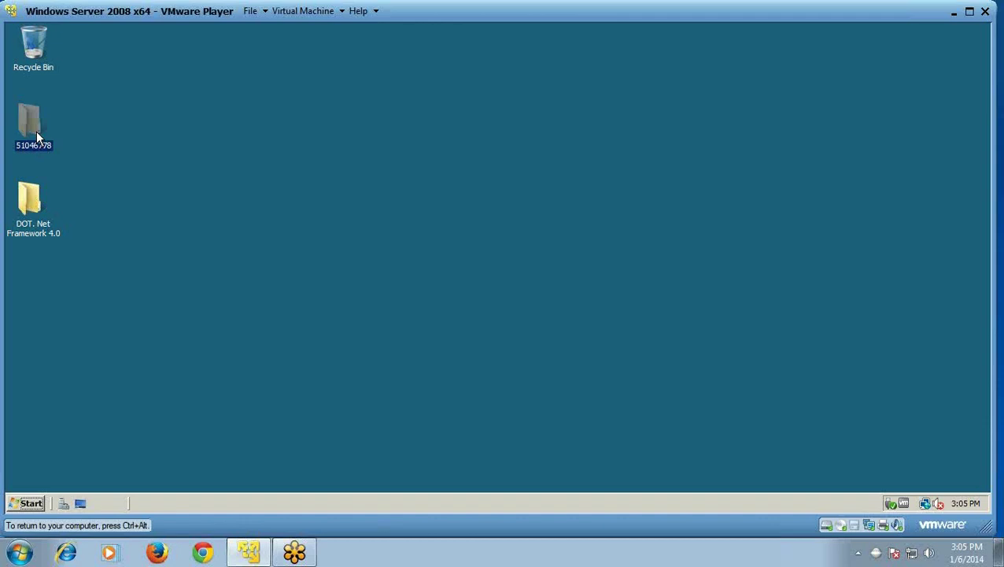
{"action": "double_click", "coordinate": [36, 134]}
{"action": "double_click", "coordinate": [164, 126]}
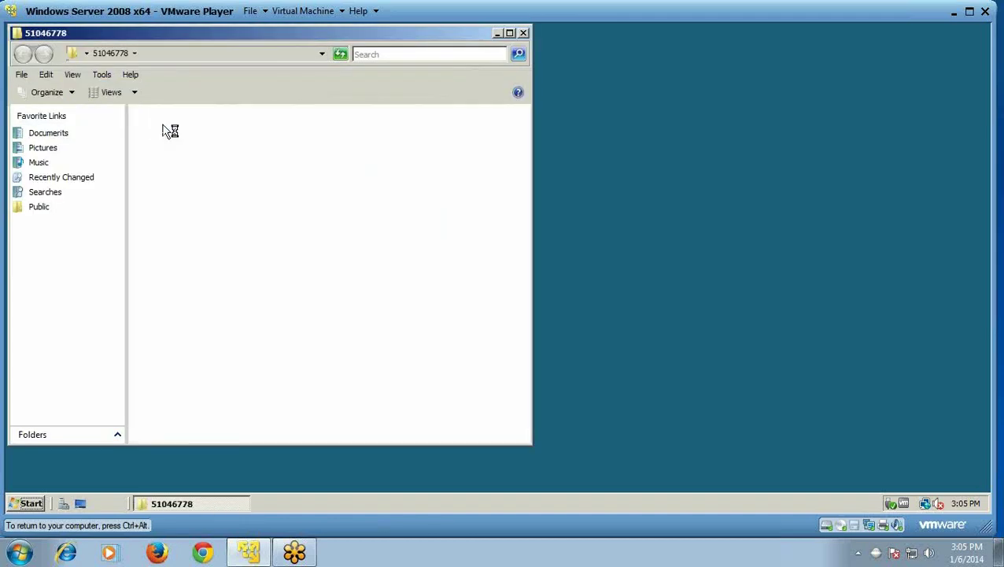
{"action": "double_click", "coordinate": [164, 126]}
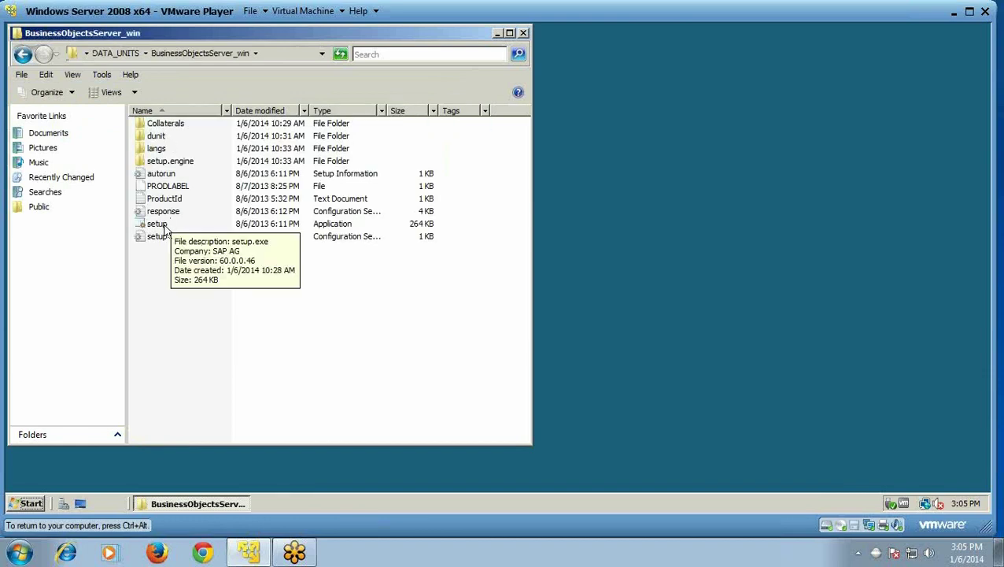
{"action": "left_click", "coordinate": [166, 226]}
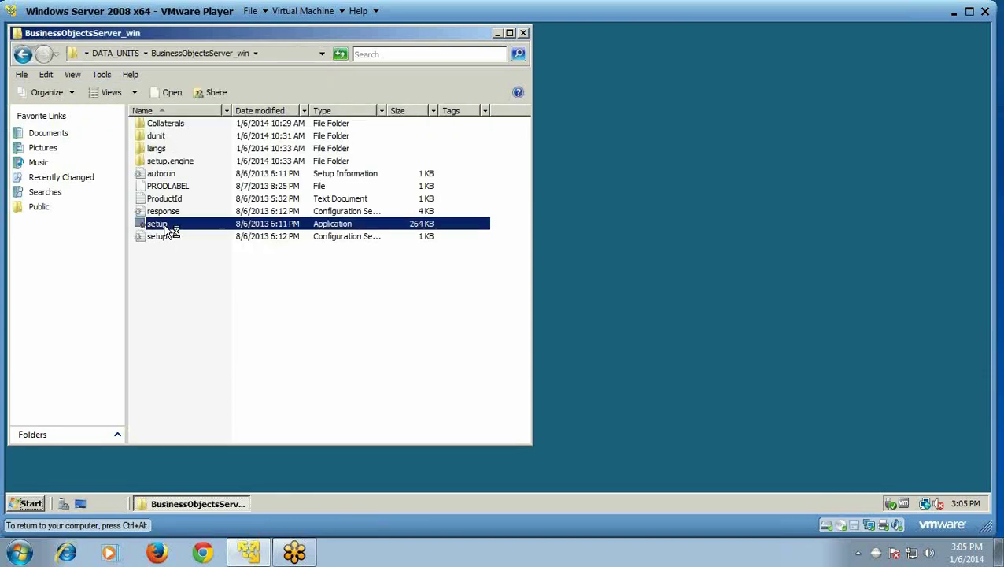
{"action": "double_click", "coordinate": [173, 230]}
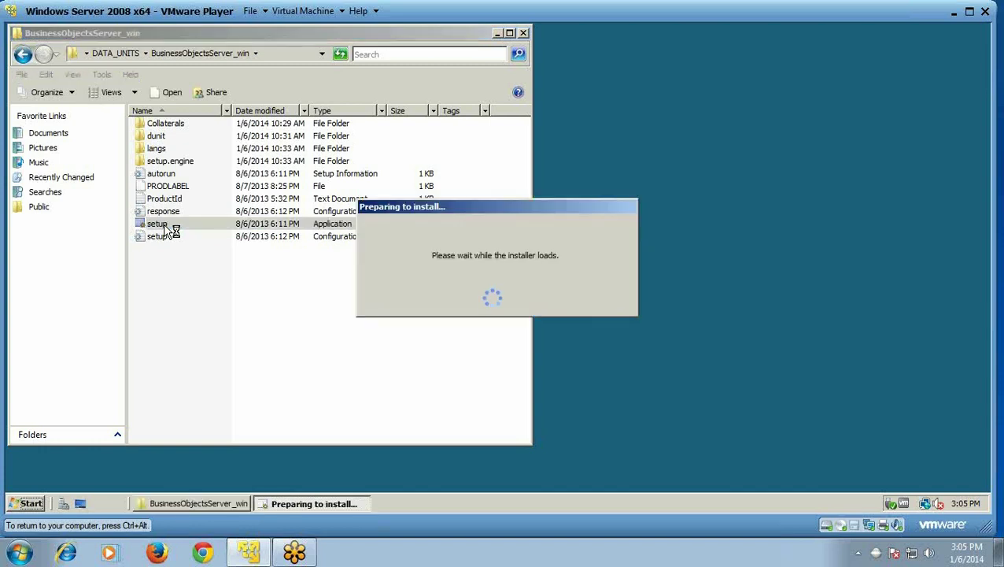
- Minimize Explorer and confirm English as the setup language
{"action": "left_click", "coordinate": [497, 32]}
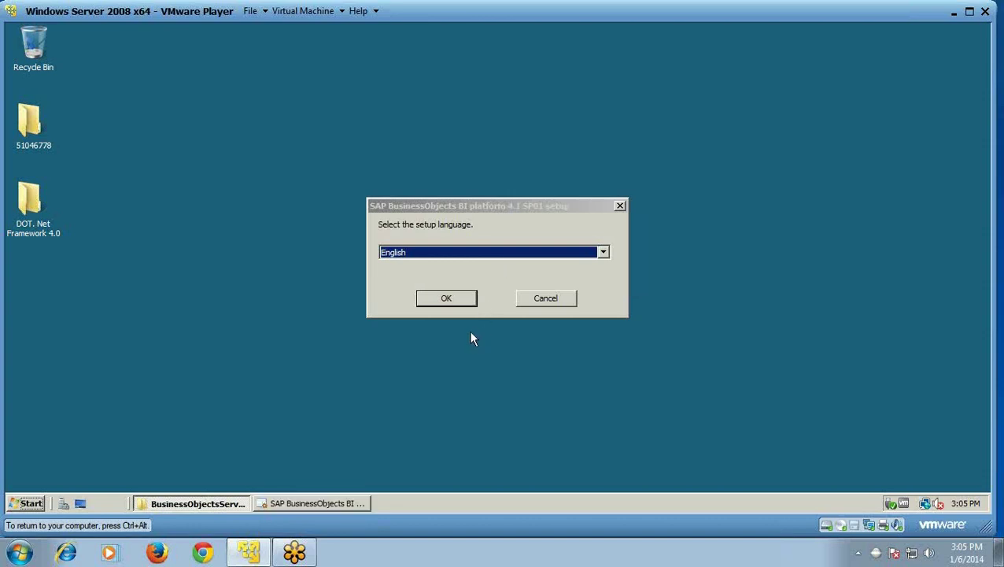
{"action": "left_click", "coordinate": [448, 298]}
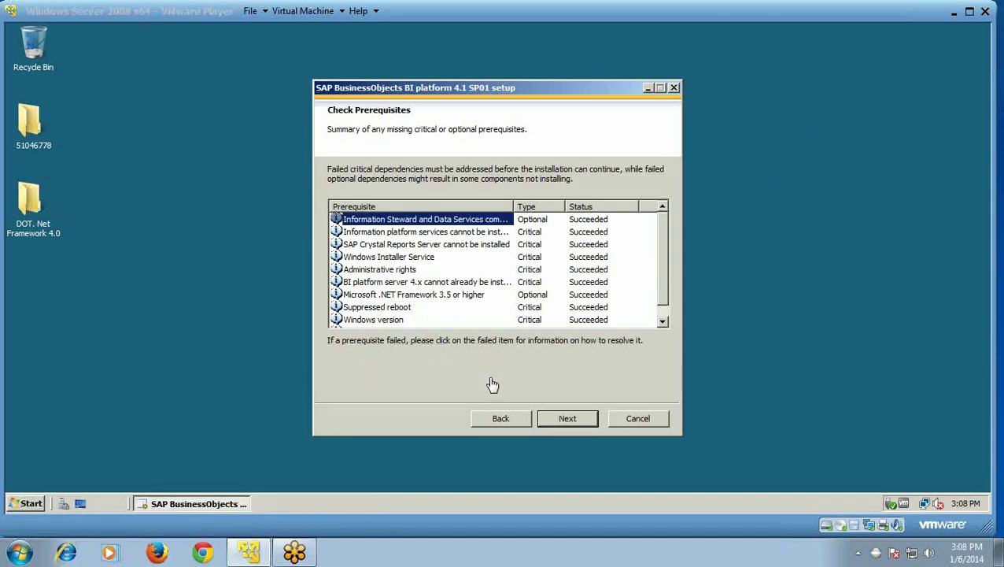
{"action": "left_click", "coordinate": [396, 276]}
- Review the Succeeded prerequisites (admin rights, .NET 3.5, suppressed reboot, Windows version) and continue
{"action": "left_click", "coordinate": [396, 272]}
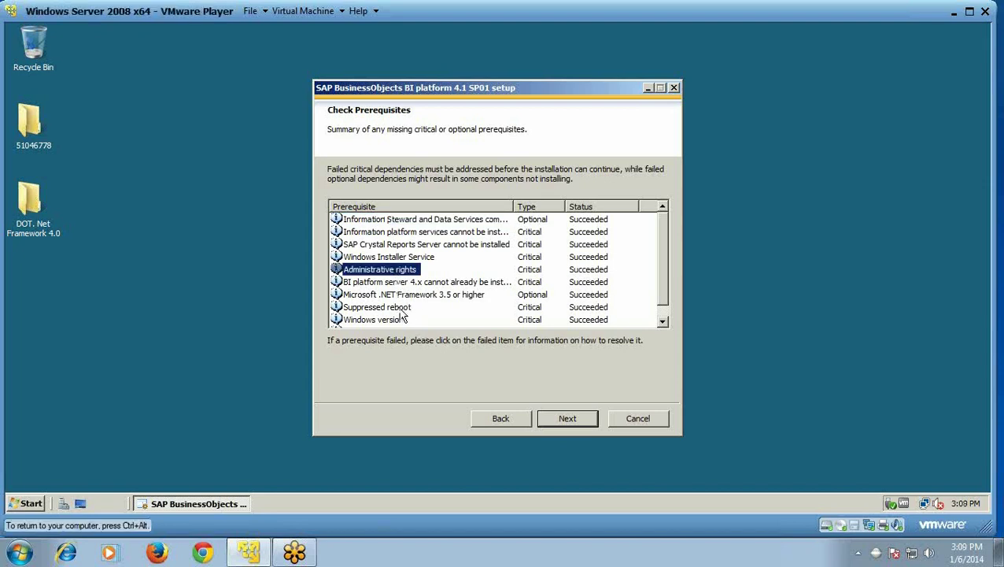
{"action": "left_click", "coordinate": [395, 296]}
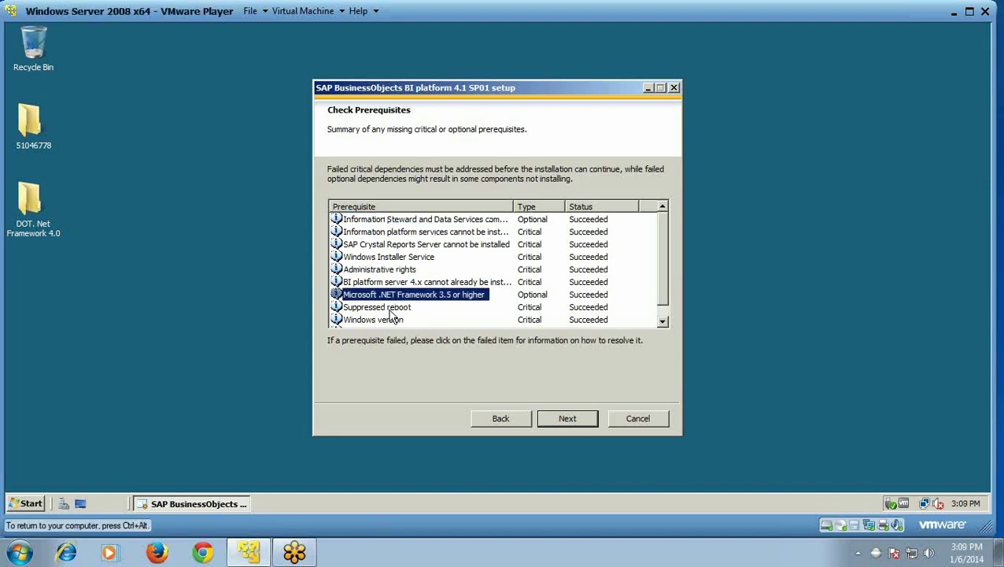
{"action": "left_click", "coordinate": [390, 311]}
{"action": "left_click", "coordinate": [392, 322]}
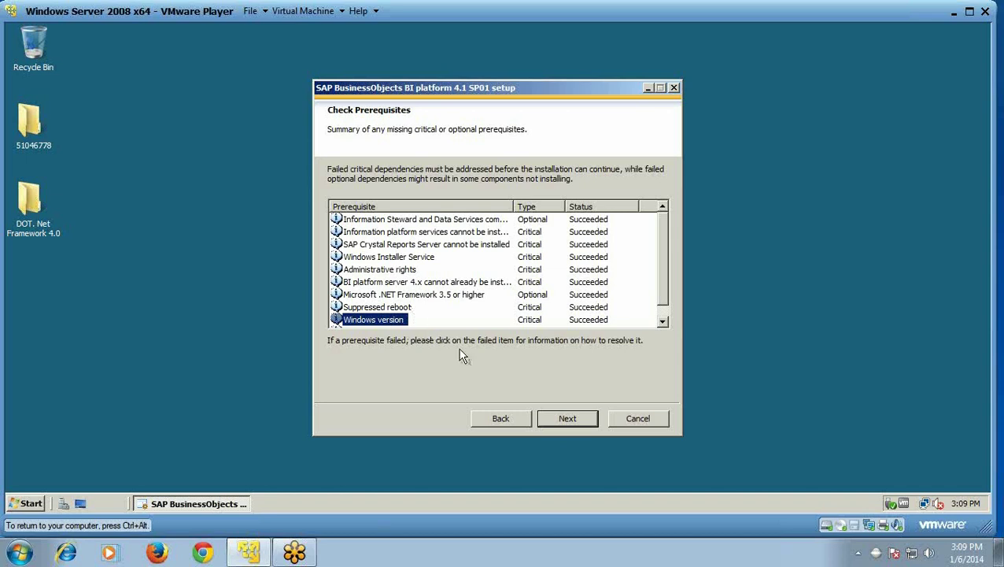
{"action": "left_click", "coordinate": [568, 422]}
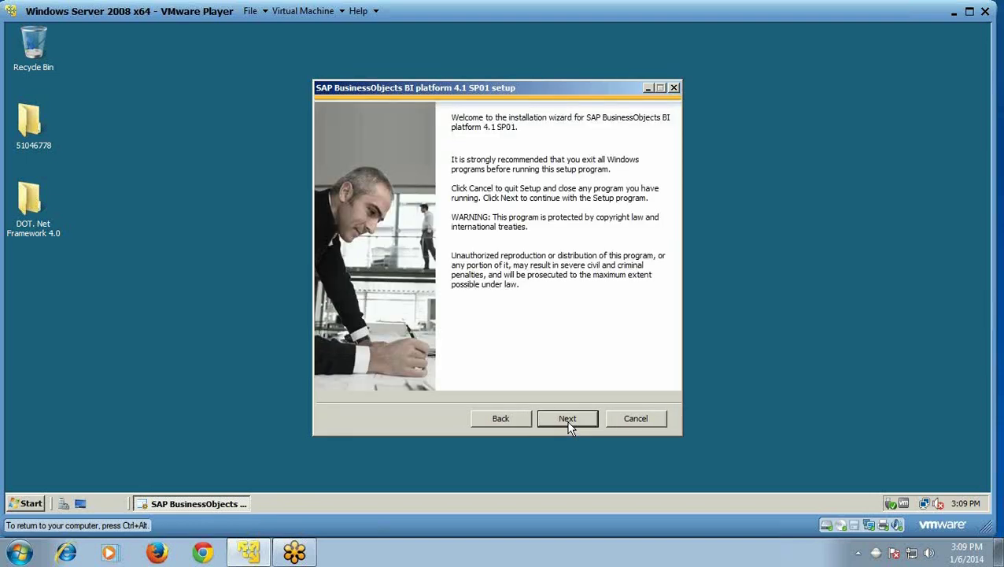
- Pass the welcome page and accept the license agreement
{"action": "left_click", "coordinate": [568, 420]}
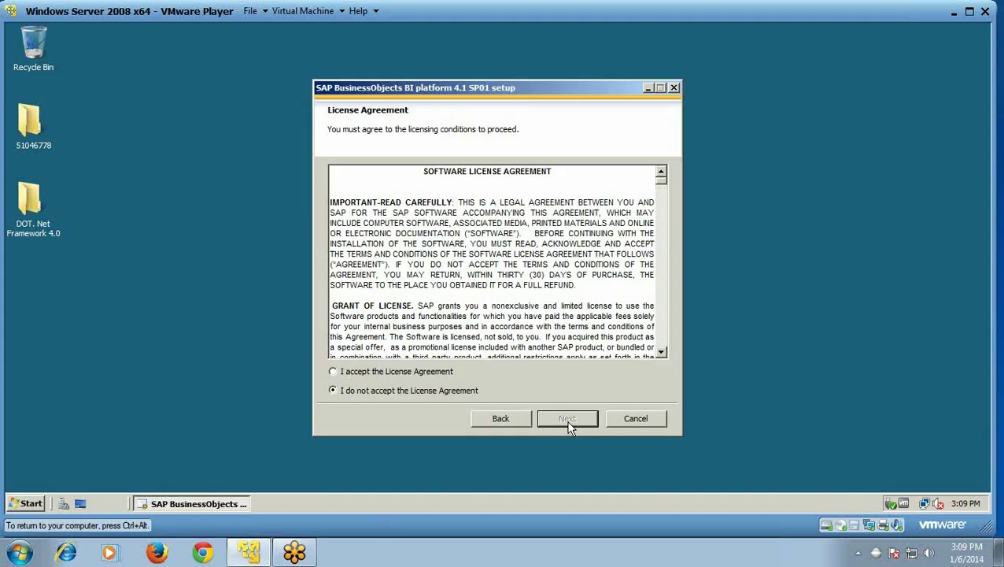
{"action": "left_click", "coordinate": [333, 371]}
{"action": "left_click", "coordinate": [564, 419]}
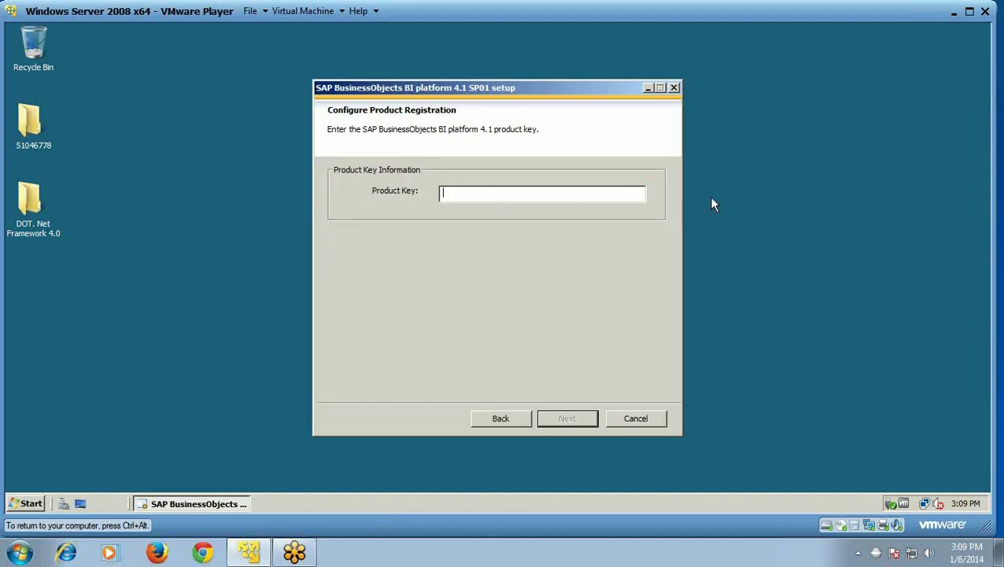
- Paste the product key and submit it
{"action": "key", "text": "ctrl+v"}
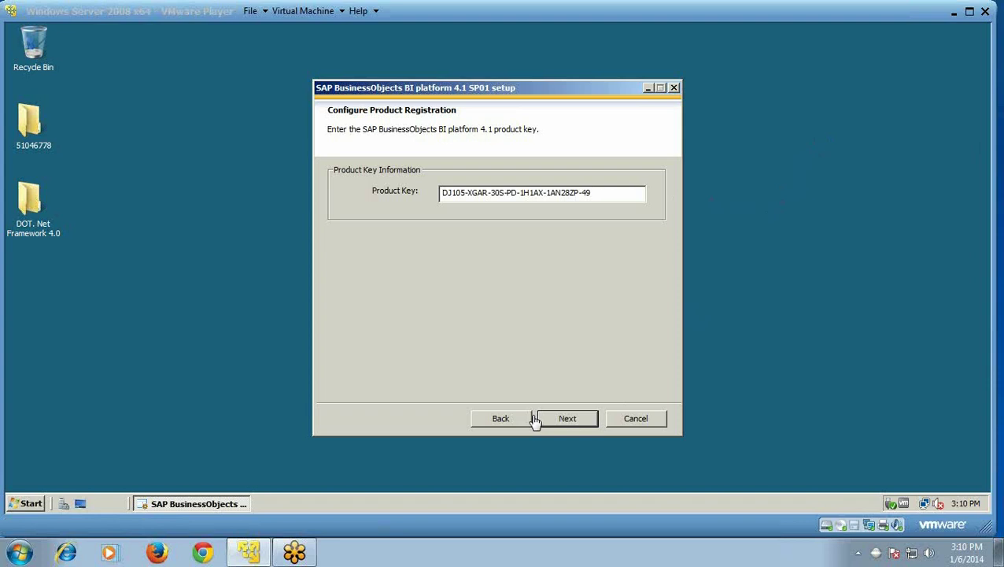
{"action": "left_click", "coordinate": [568, 422]}
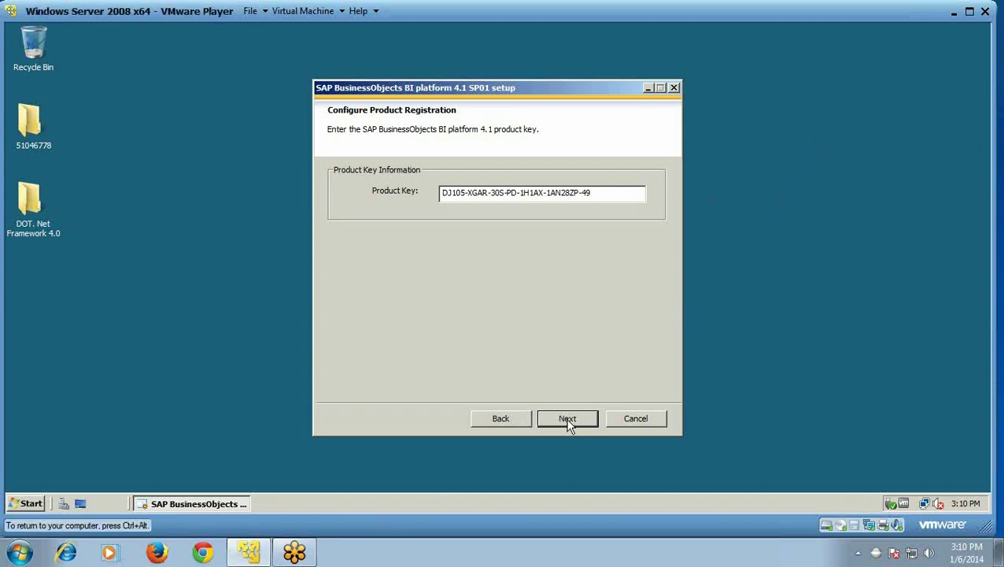
{"action": "left_click", "coordinate": [569, 419]}
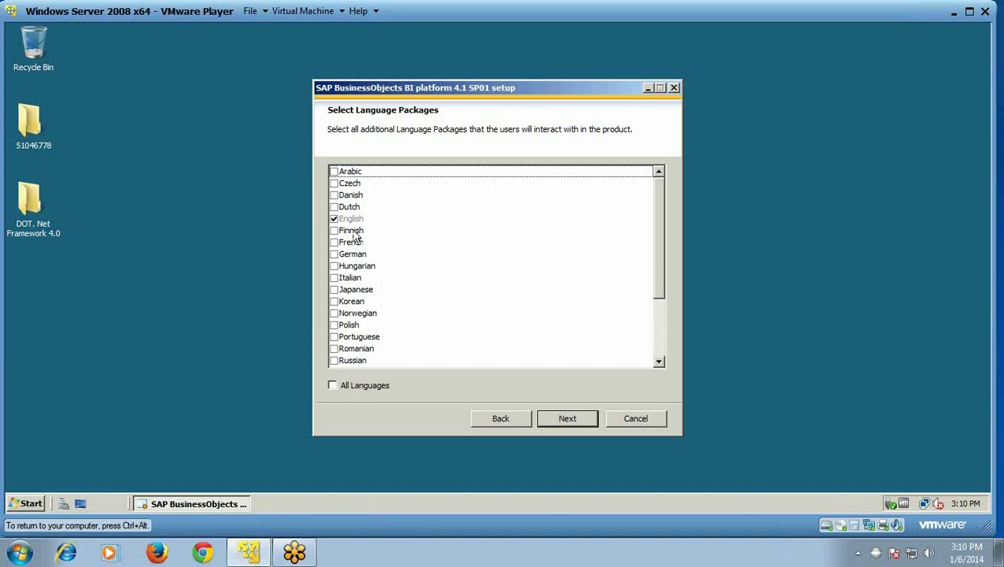
- Keep English, Full install, default folder, Sybase SQL Anywhere, Tomcat and Subversion
{"action": "left_click", "coordinate": [553, 420]}
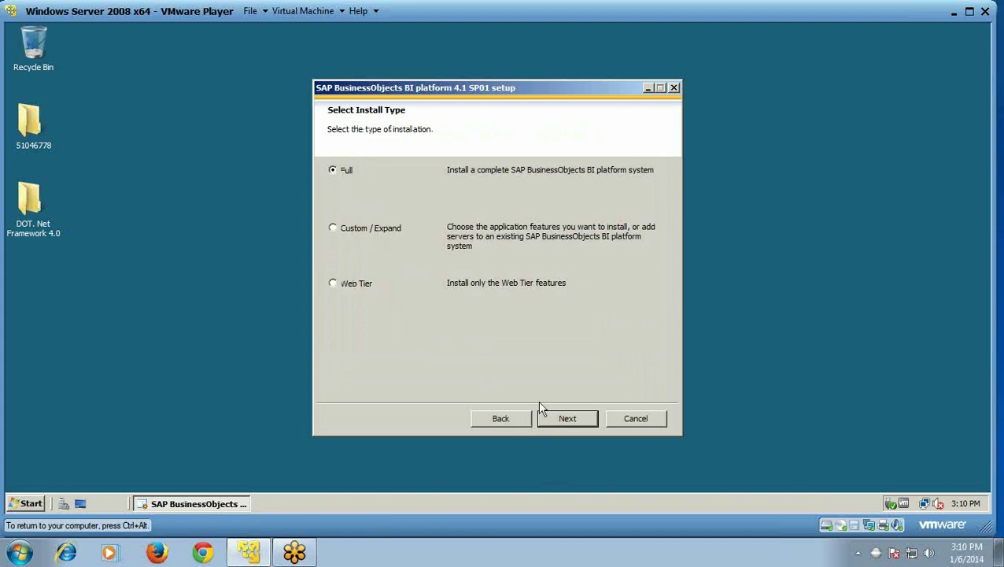
{"action": "left_click", "coordinate": [564, 420]}
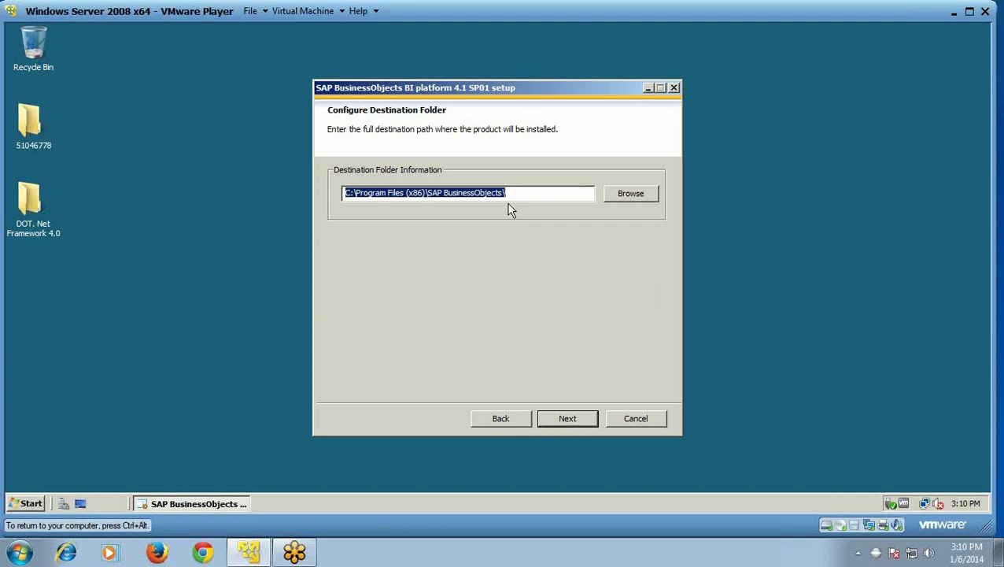
{"action": "left_click", "coordinate": [560, 420]}
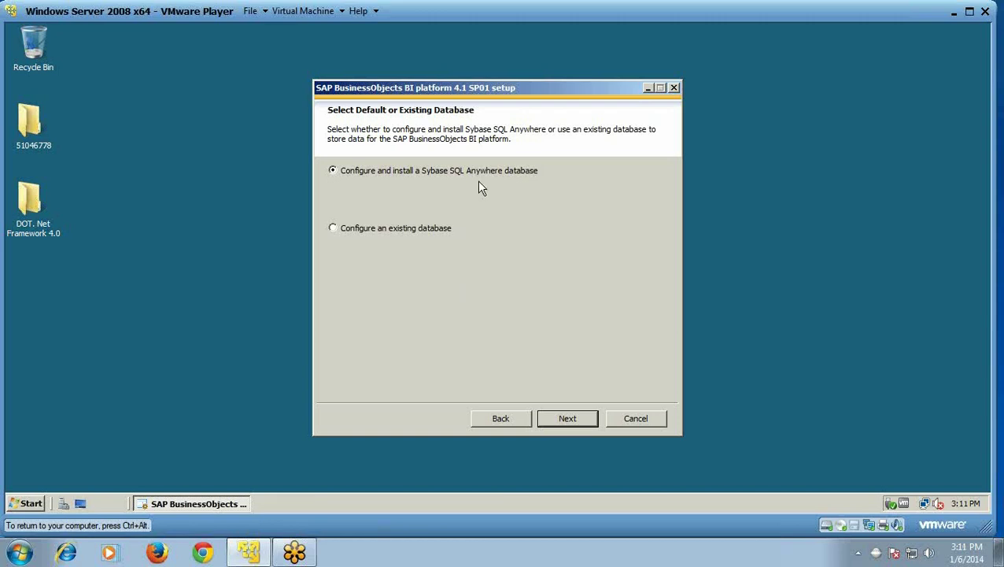
{"action": "left_click", "coordinate": [562, 425]}
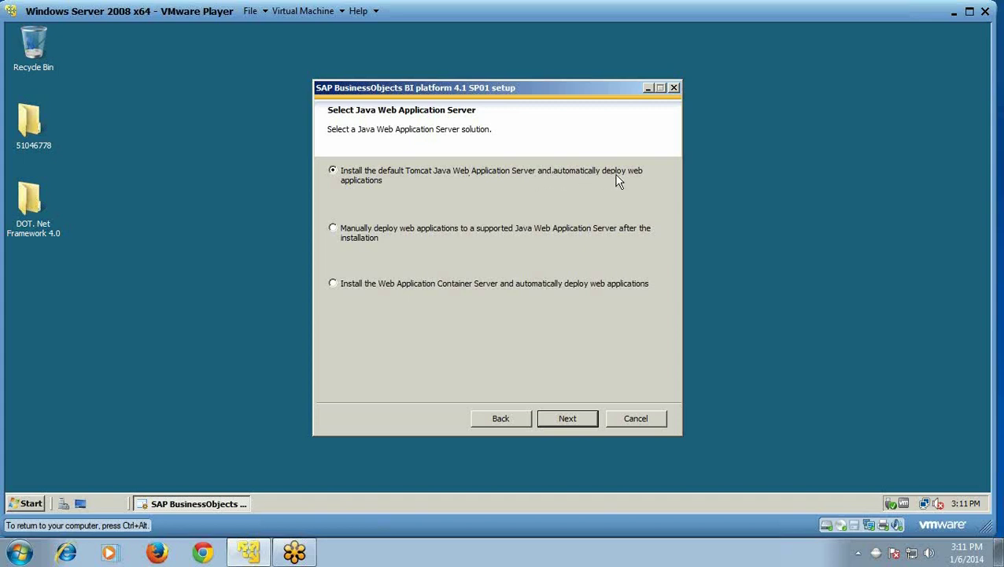
{"action": "left_click", "coordinate": [569, 420]}
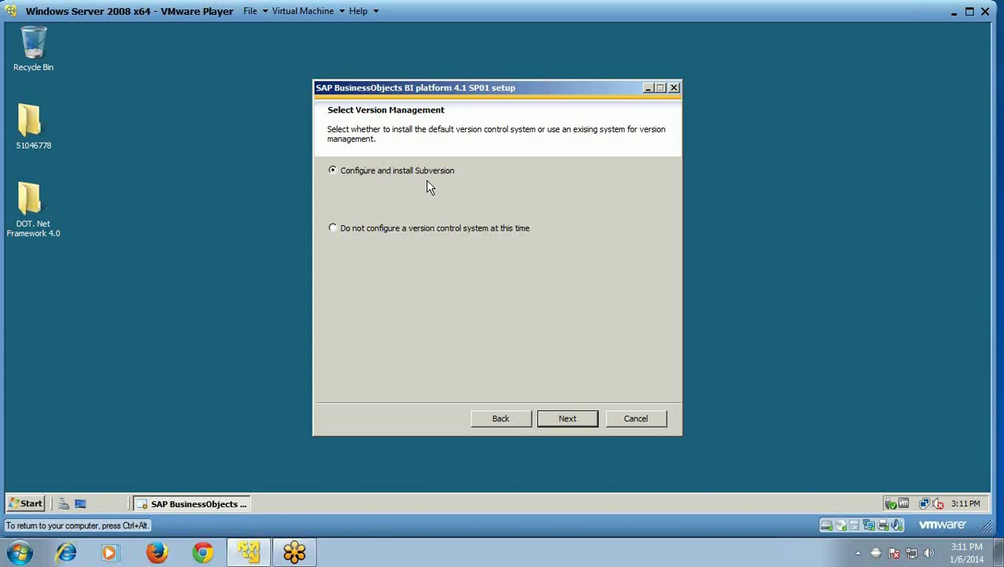
{"action": "left_click", "coordinate": [564, 420]}
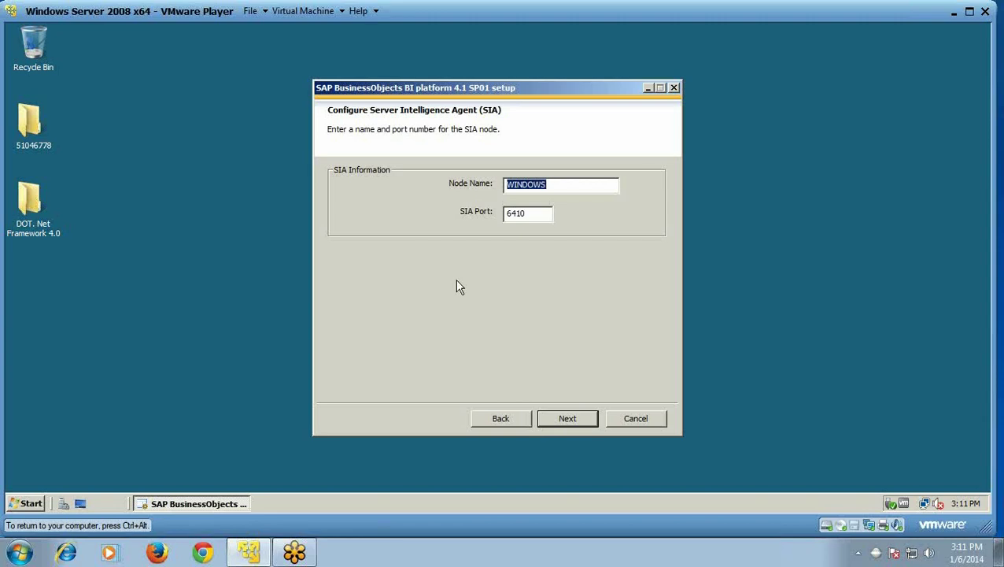
- Rename the SIA node to BONODE on port 6410 and keep CMS port 6400
{"action": "left_click", "coordinate": [553, 189]}
{"action": "key", "text": "BackSpace"}
{"action": "key", "text": "BackSpace"}
{"action": "key", "text": "BackSpace"}
{"action": "key", "text": "BackSpace"}
{"action": "key", "text": "BackSpace"}
{"action": "key", "text": "BackSpace"}
{"action": "key", "text": "BackSpace"}
{"action": "type", "text": "BONODE"}
{"action": "left_click", "coordinate": [525, 210]}
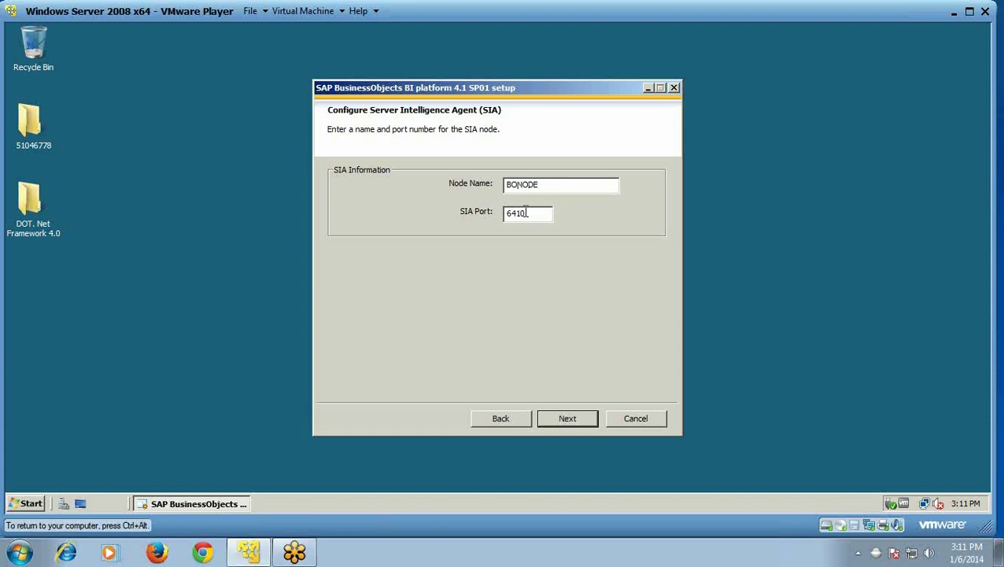
{"action": "left_click", "coordinate": [561, 427]}
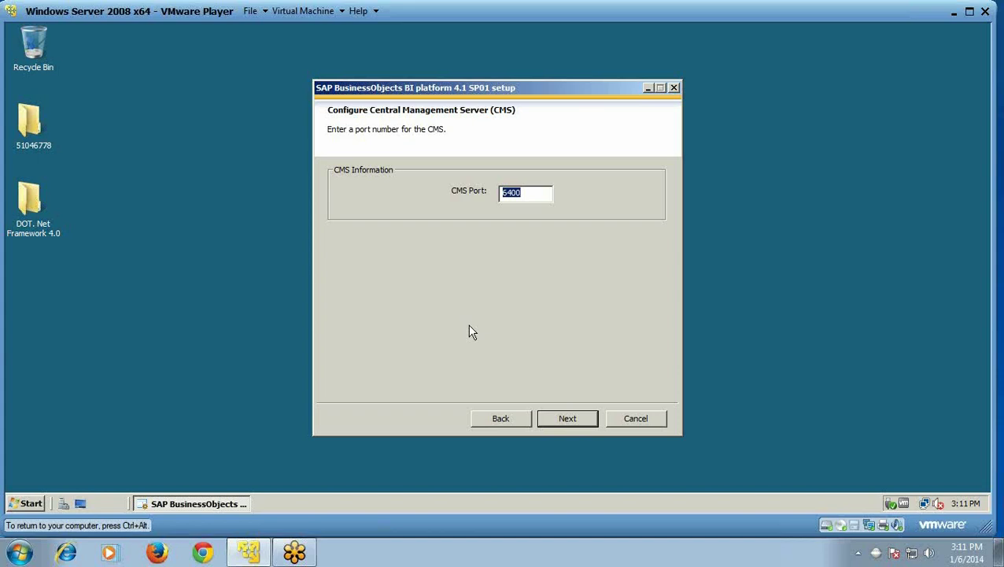
{"action": "left_click", "coordinate": [561, 419]}
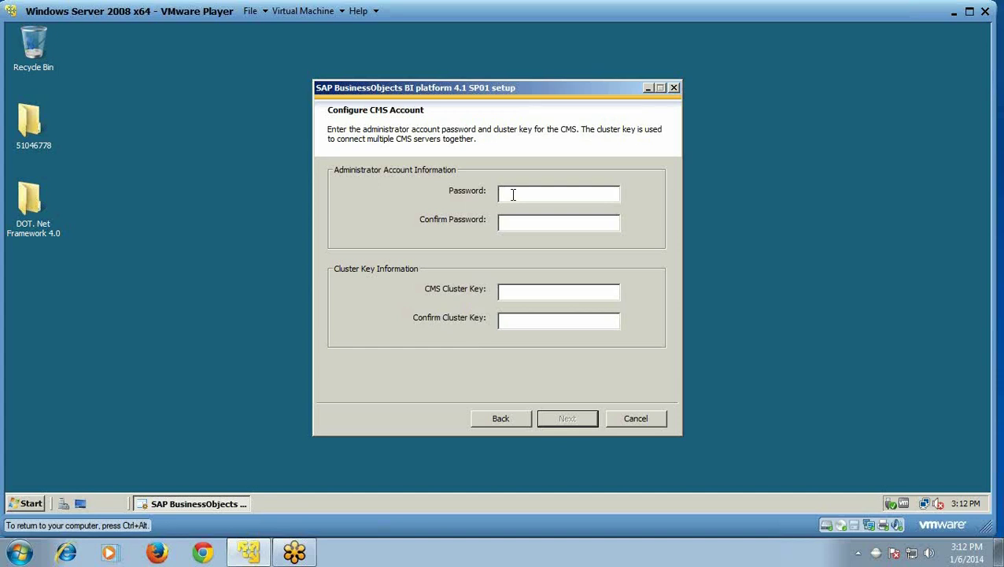
- Enter the CMS administrator password and cluster key, then proceed to Sybase configuration
{"action": "key", "text": "ctrl+alt"}
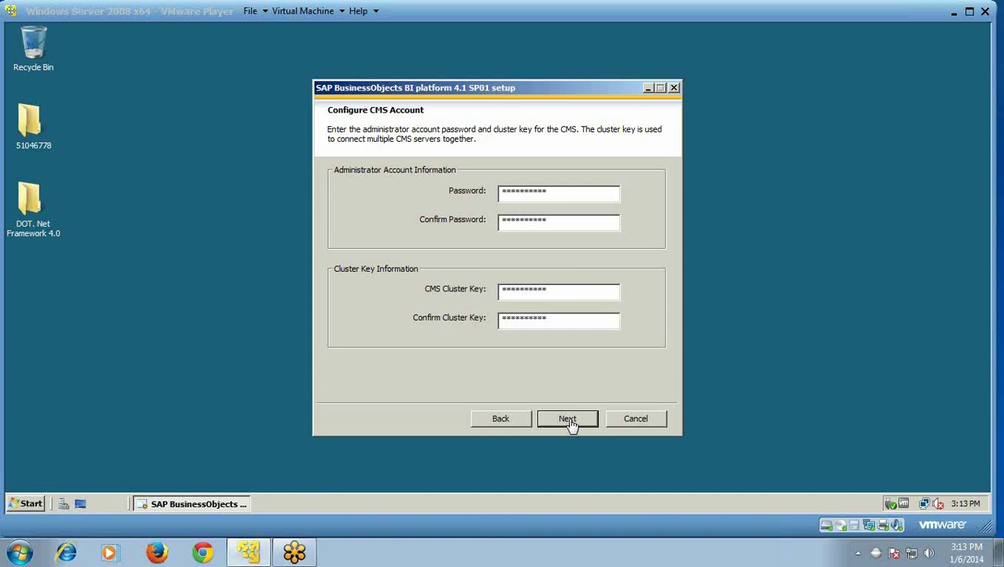
{"action": "left_click", "coordinate": [571, 423]}
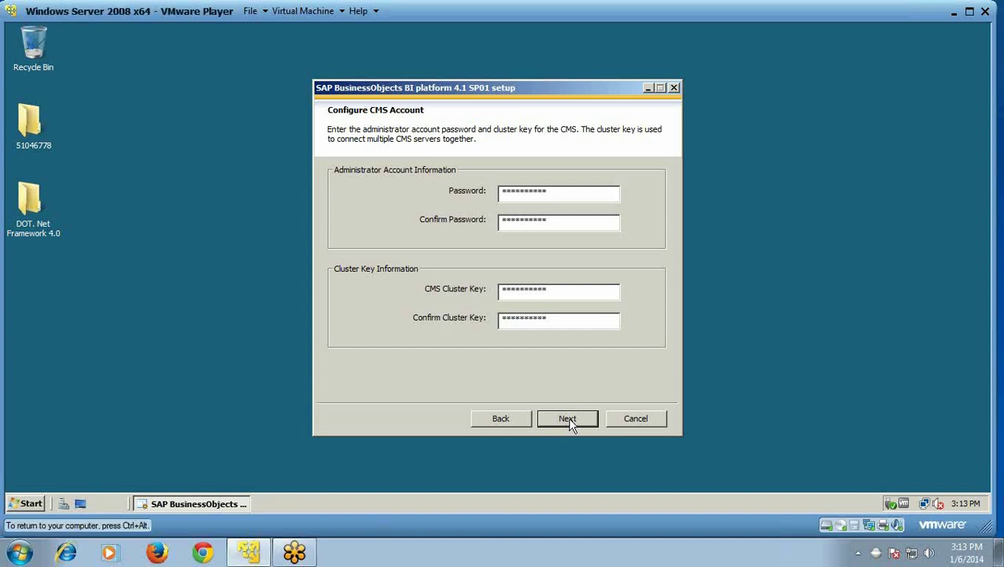
{"action": "left_click", "coordinate": [571, 423]}
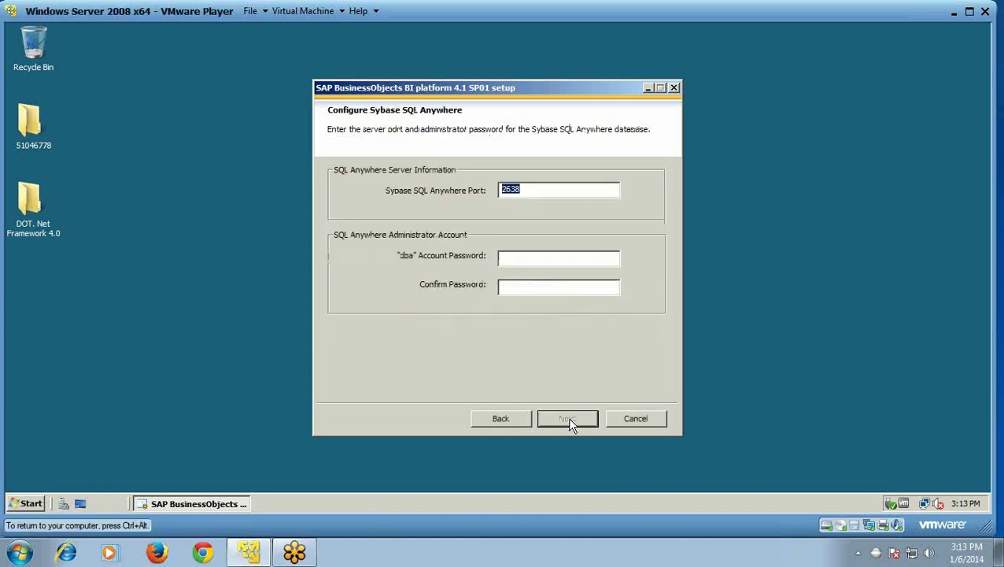
- Enter and confirm the Sybase dba password, keeping port 2638
{"action": "left_click", "coordinate": [546, 259]}
{"action": "type", "text": "*********"}
{"action": "left_click", "coordinate": [547, 291]}
{"action": "type", "text": "*********"}
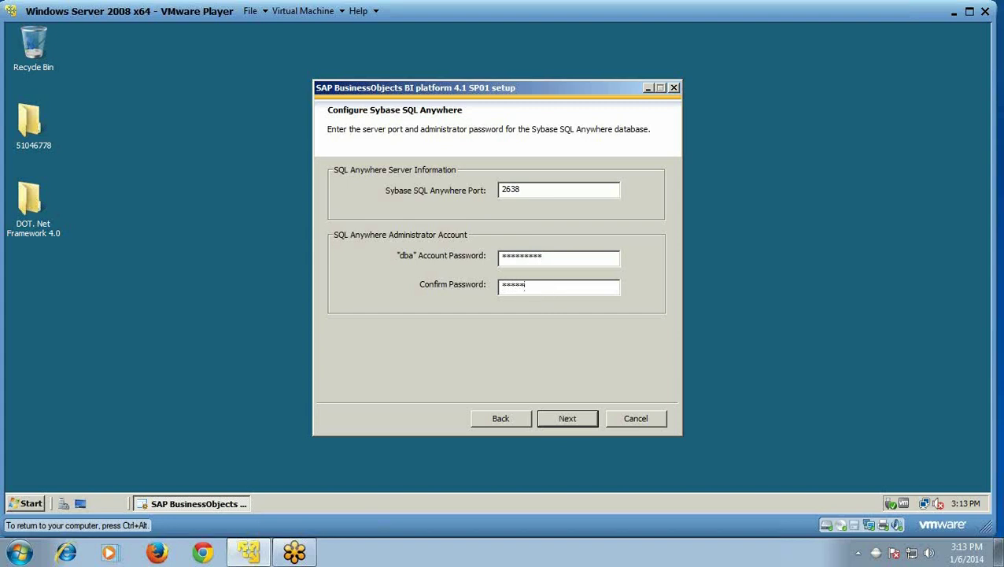
{"action": "type", "text": "*"}
{"action": "left_click", "coordinate": [577, 422]}
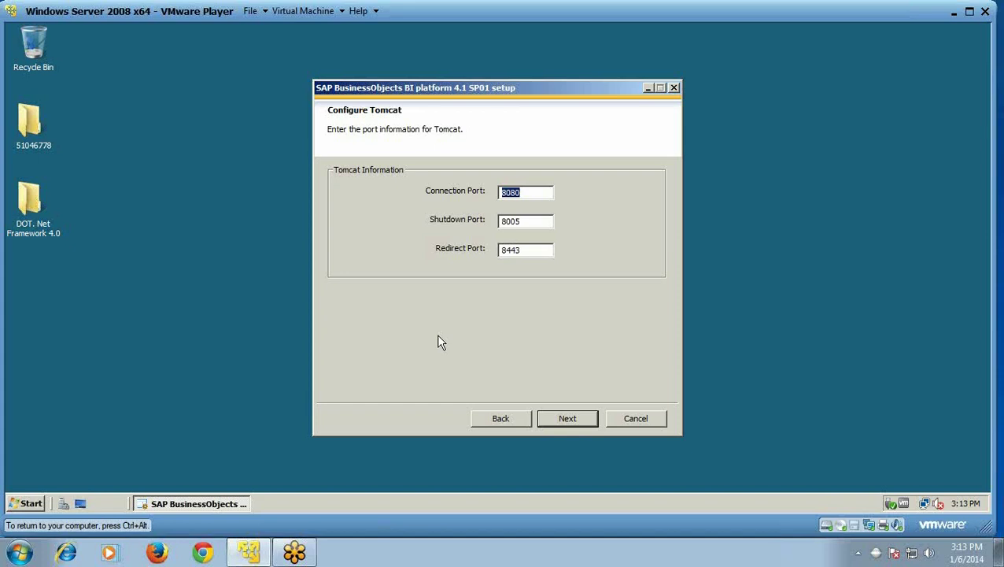
- Keep Tomcat ports 8080, 8005 and 8443
{"action": "left_click", "coordinate": [568, 419]}
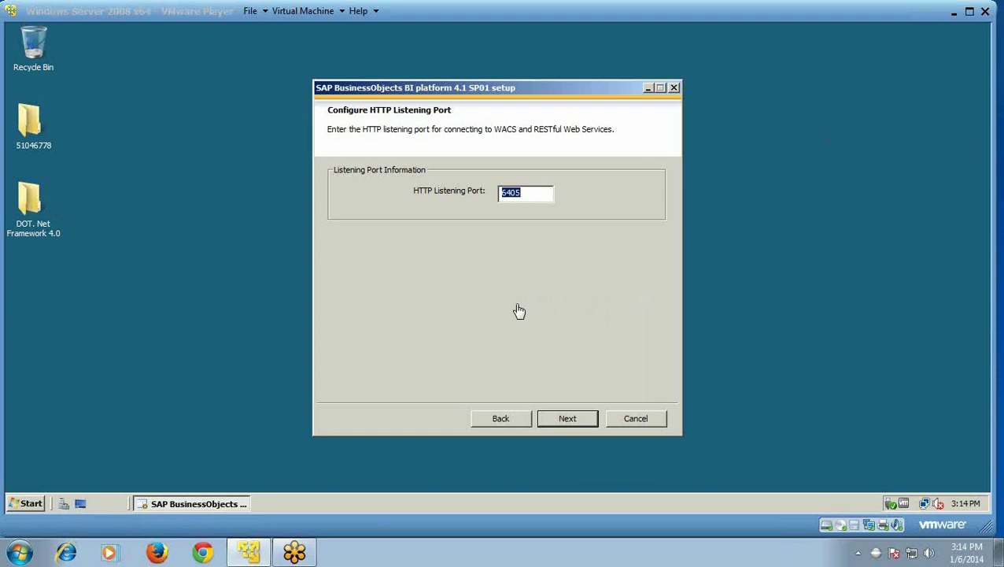
{"action": "left_click", "coordinate": [569, 420]}
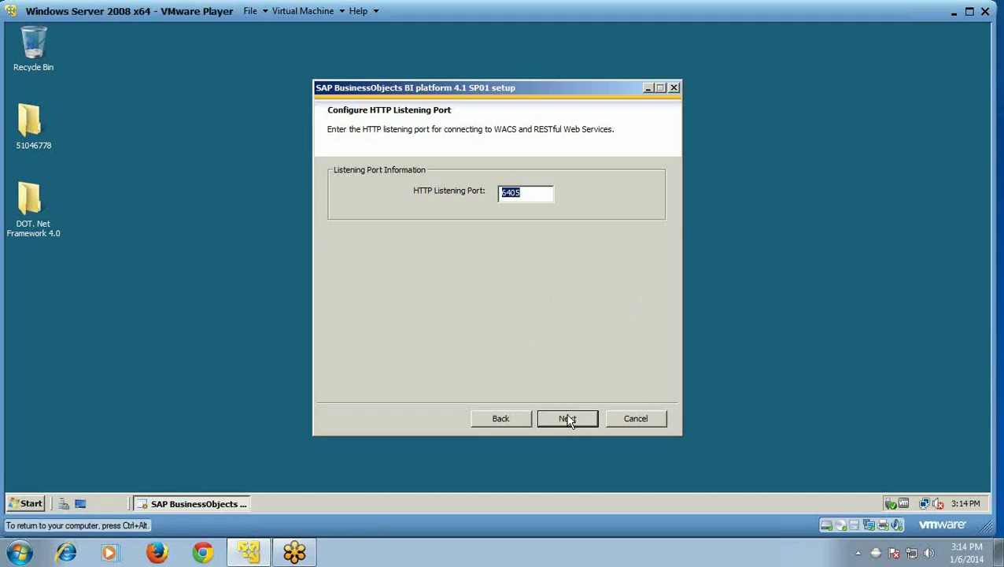
- Keep HTTP port 6405, then enter and confirm the Subversion repository password on port 3690
{"action": "left_click", "coordinate": [568, 420]}
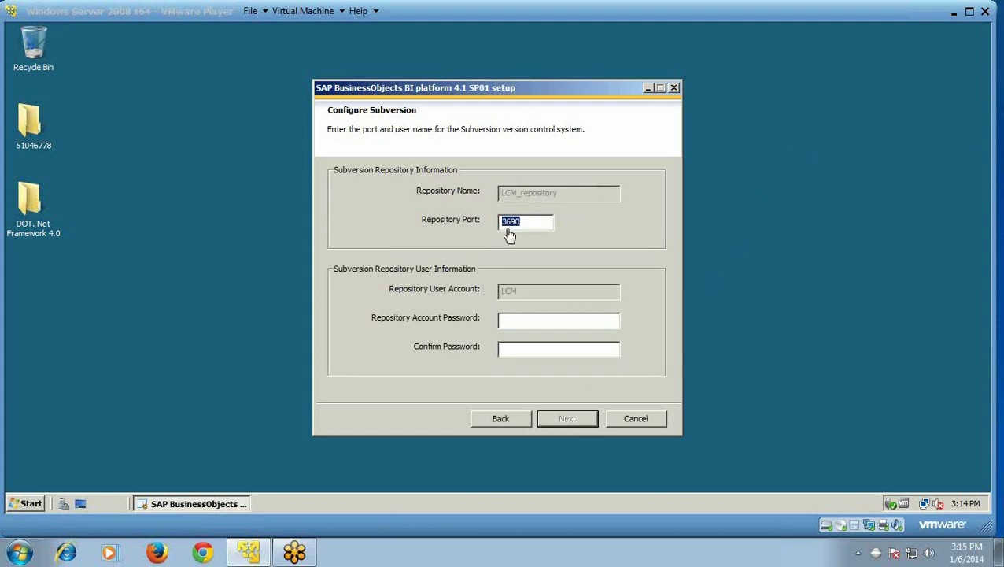
{"action": "left_click", "coordinate": [510, 319]}
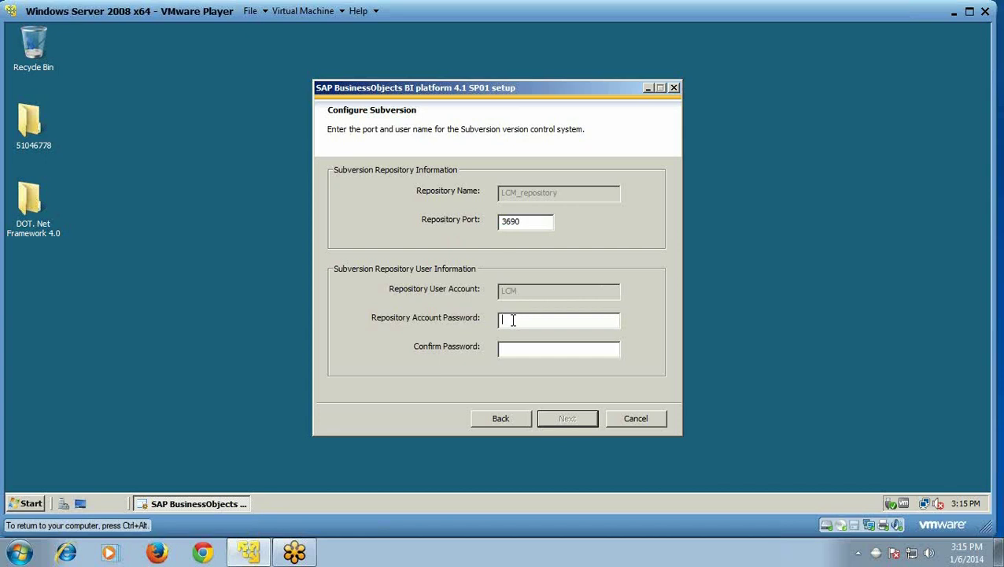
{"action": "type", "text": "**********"}
{"action": "left_click", "coordinate": [525, 356]}
{"action": "type", "text": "**********"}
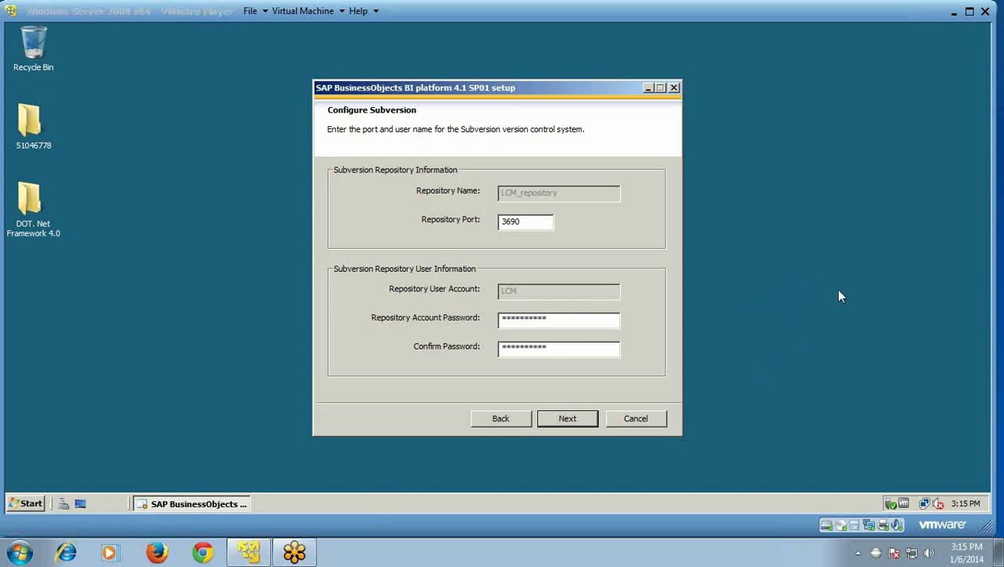
{"action": "left_click", "coordinate": [578, 424]}
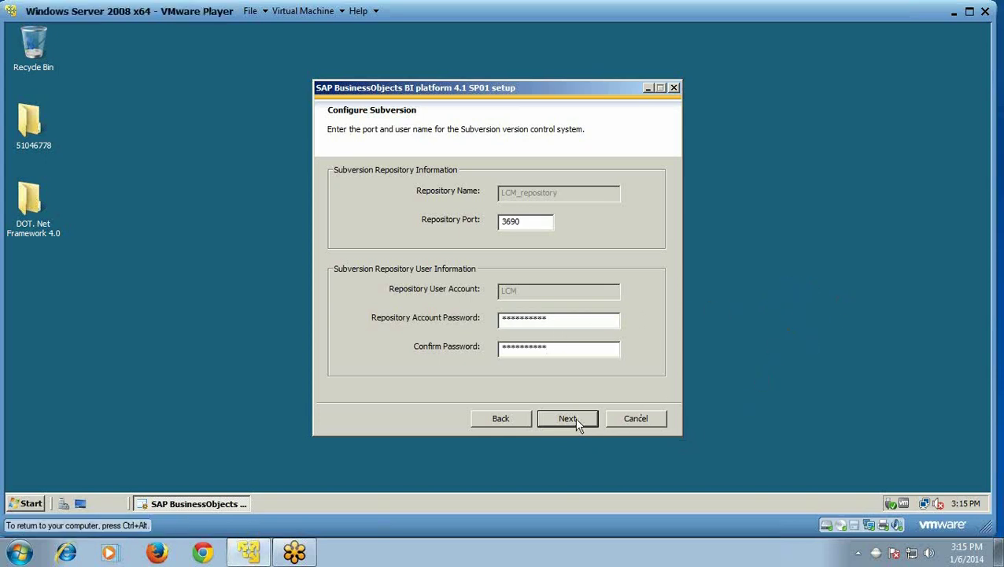
- Accept the Subversion settings and leave SMD Agent connectivity set to 'Do not configure'
{"action": "left_click", "coordinate": [579, 424]}
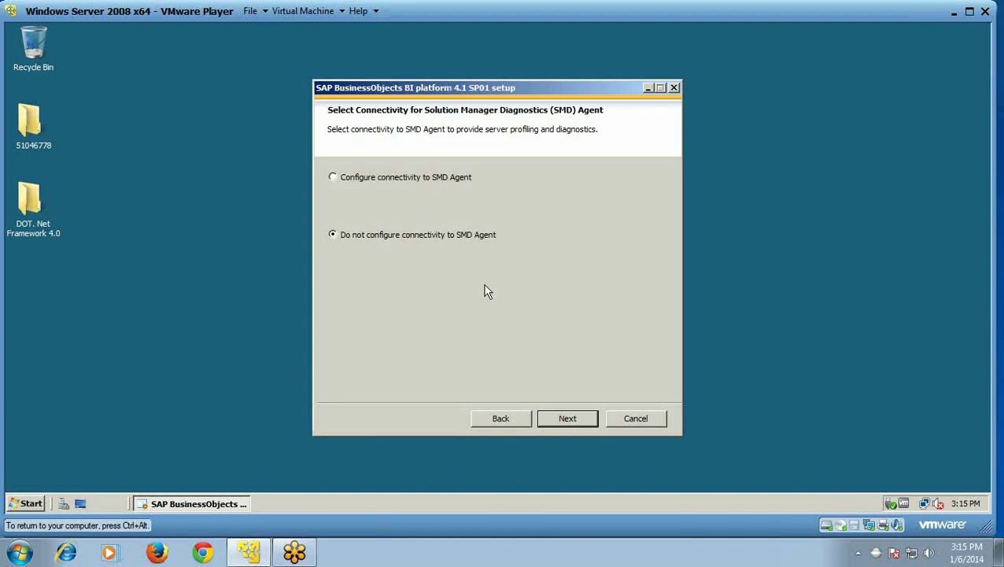
{"action": "left_click", "coordinate": [333, 178]}
{"action": "left_click", "coordinate": [579, 425]}
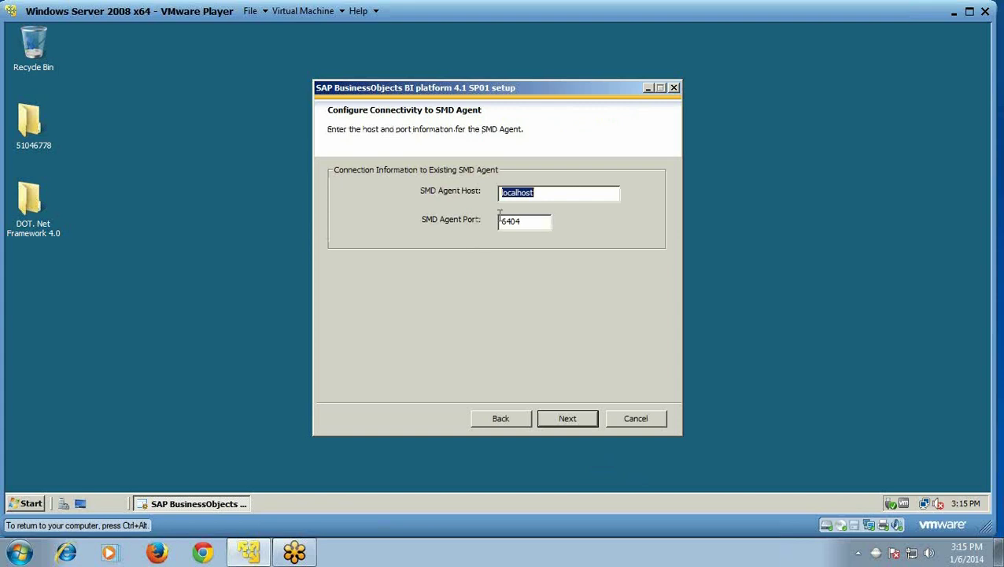
{"action": "left_click", "coordinate": [499, 420]}
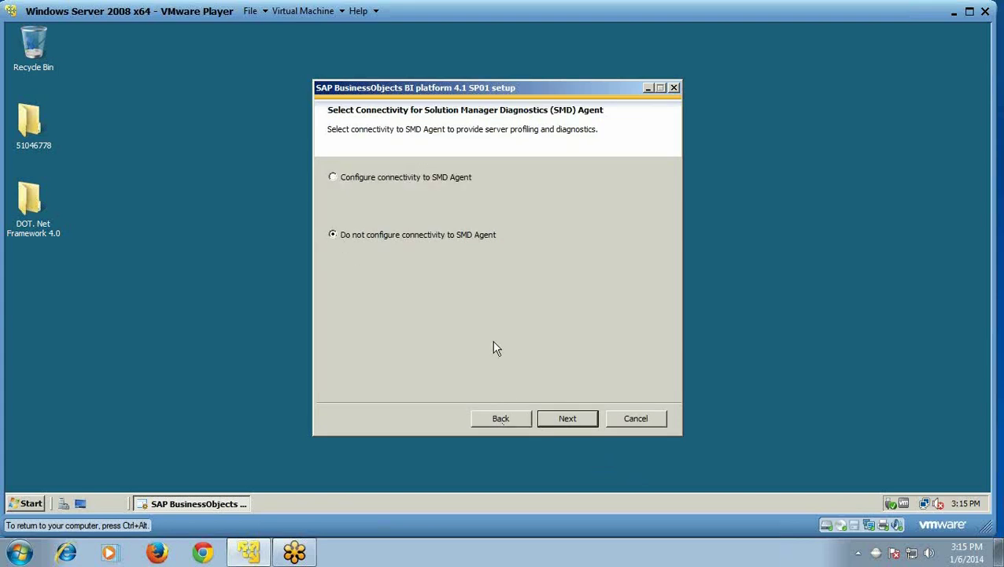
{"action": "left_click", "coordinate": [569, 423]}
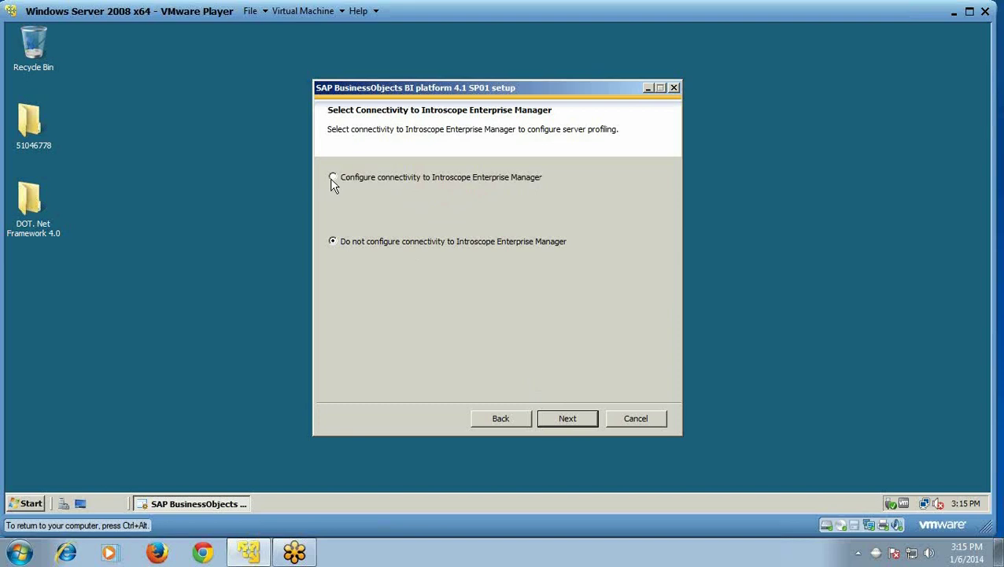
- Leave Introscope connectivity unconfigured and reach the Start Installation page
{"action": "left_click", "coordinate": [567, 419]}
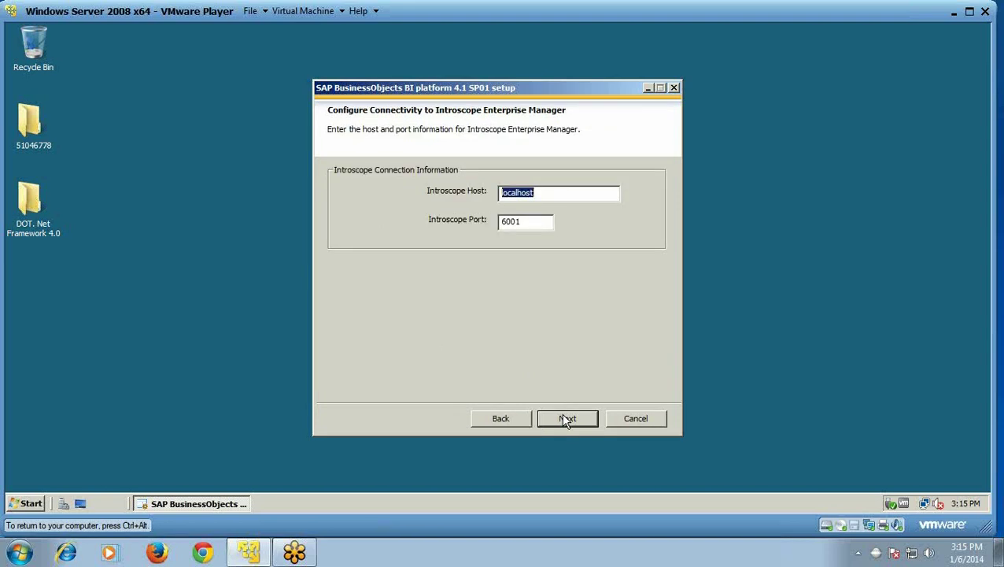
{"action": "left_click", "coordinate": [509, 422]}
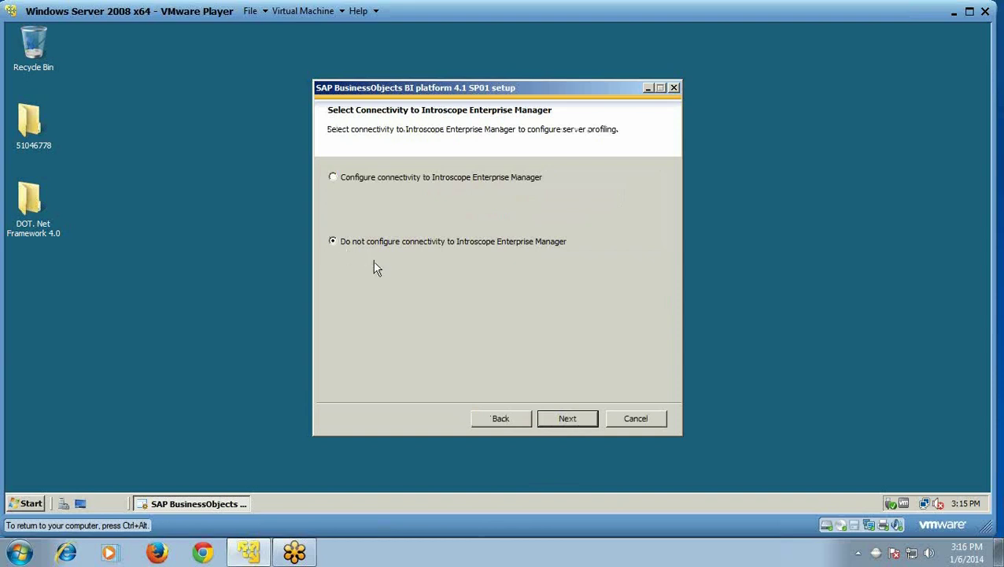
{"action": "left_click", "coordinate": [566, 425]}
{"action": "left_click", "coordinate": [567, 421]}
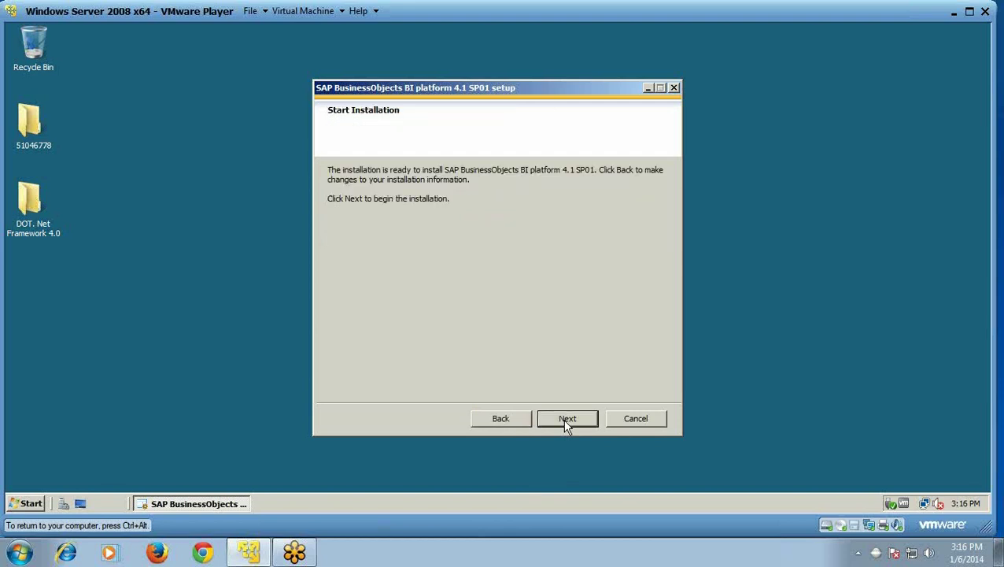
- Run the BI platform 4.1 SP01 installation through to the Post Installation Steps page
{"action": "left_click", "coordinate": [567, 419]}
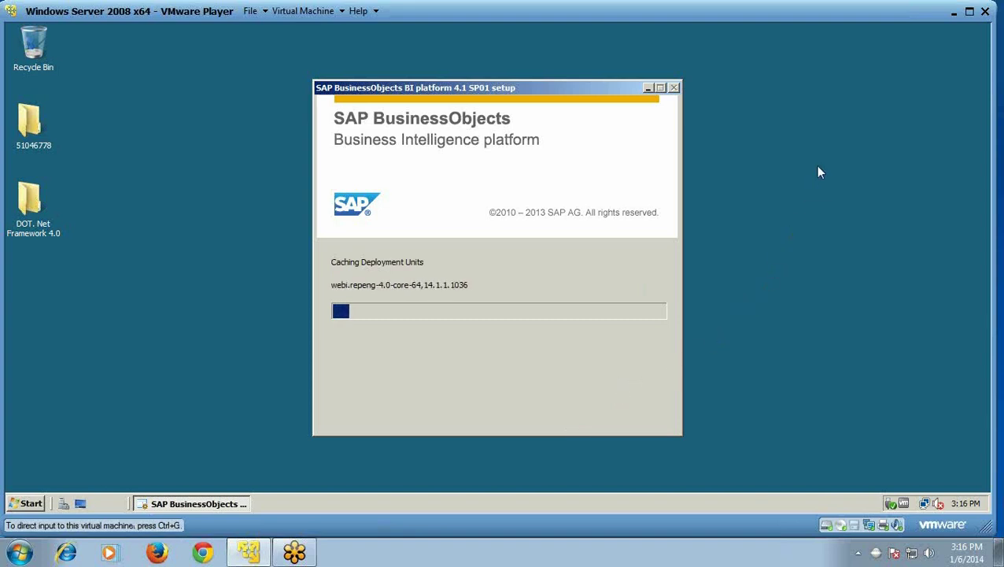
{"action": "left_click", "coordinate": [970, 11]}
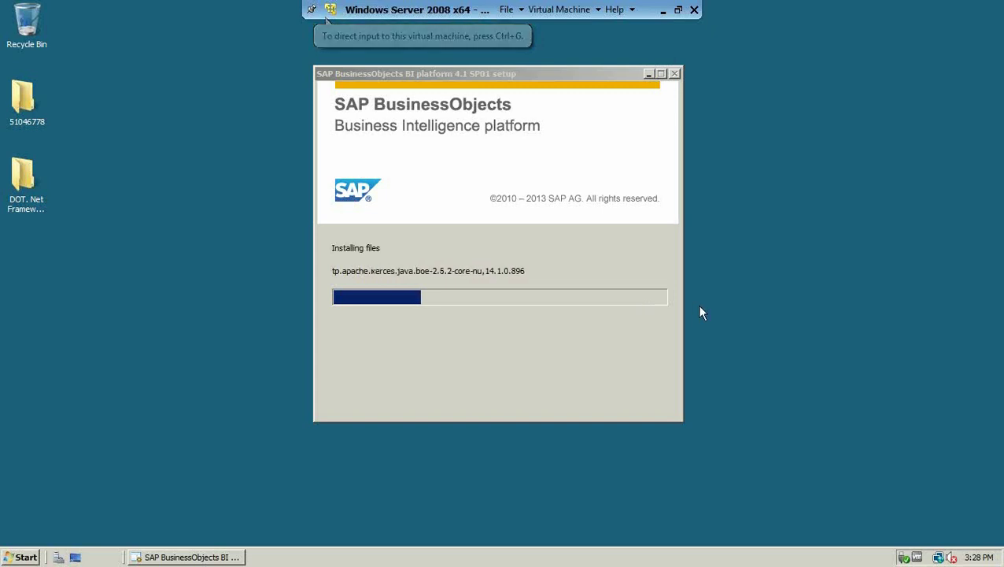
{"action": "left_click", "coordinate": [678, 10]}
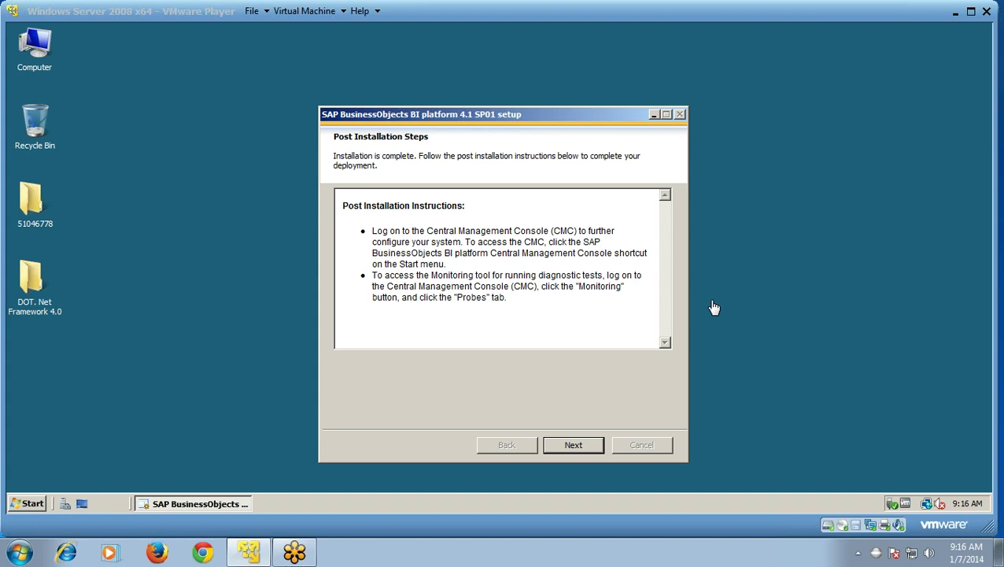
- Pass the post-installation instructions and finish the BI platform installer
{"action": "left_click", "coordinate": [581, 451]}
{"action": "left_click", "coordinate": [574, 445]}
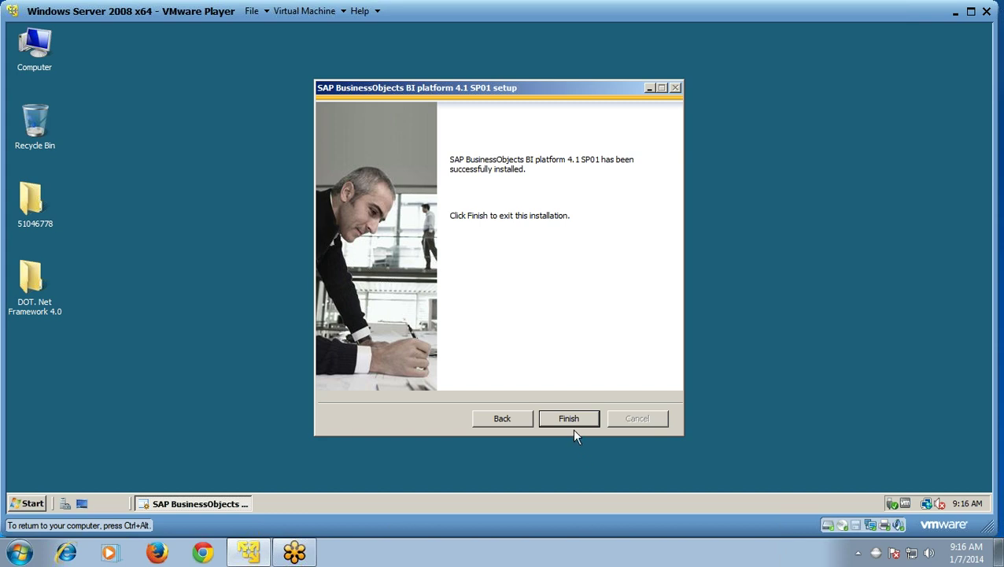
{"action": "left_click", "coordinate": [574, 420]}
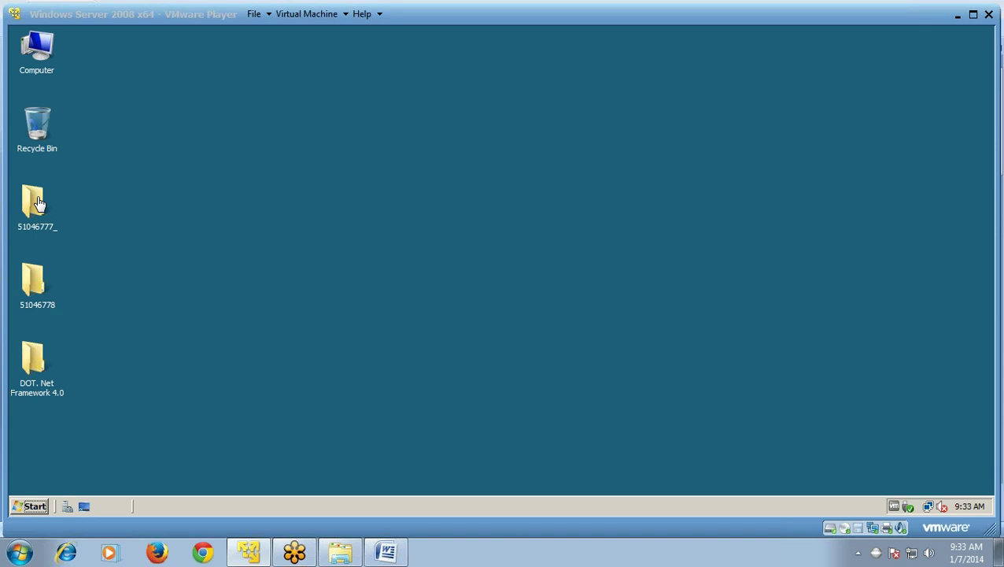
- Run setup from the 51046777_ folder's DATA_UNITS\BusinessObjectsClient directory
{"action": "left_click", "coordinate": [36, 204]}
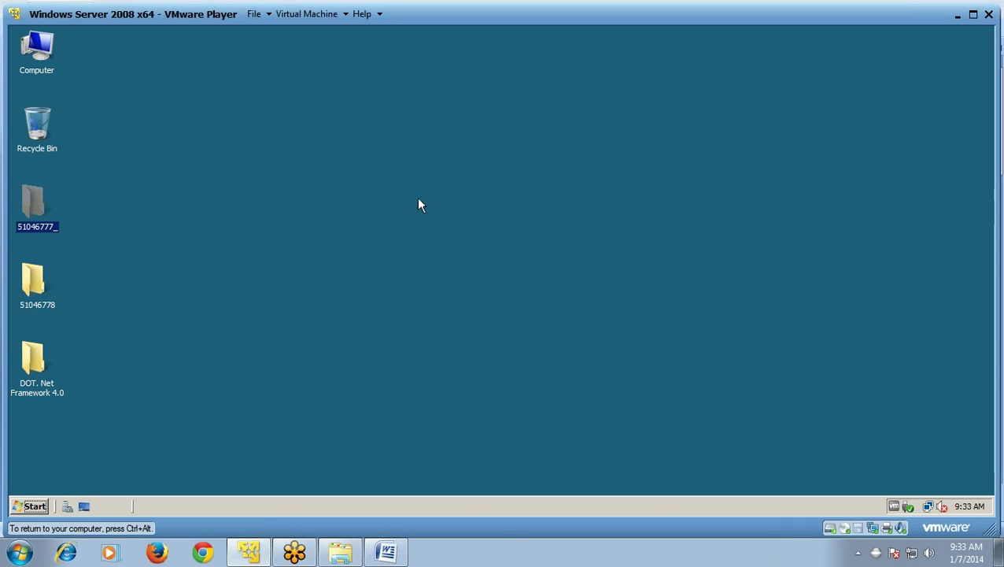
{"action": "key", "text": "ctrl+alt"}
{"action": "key", "text": "Return"}
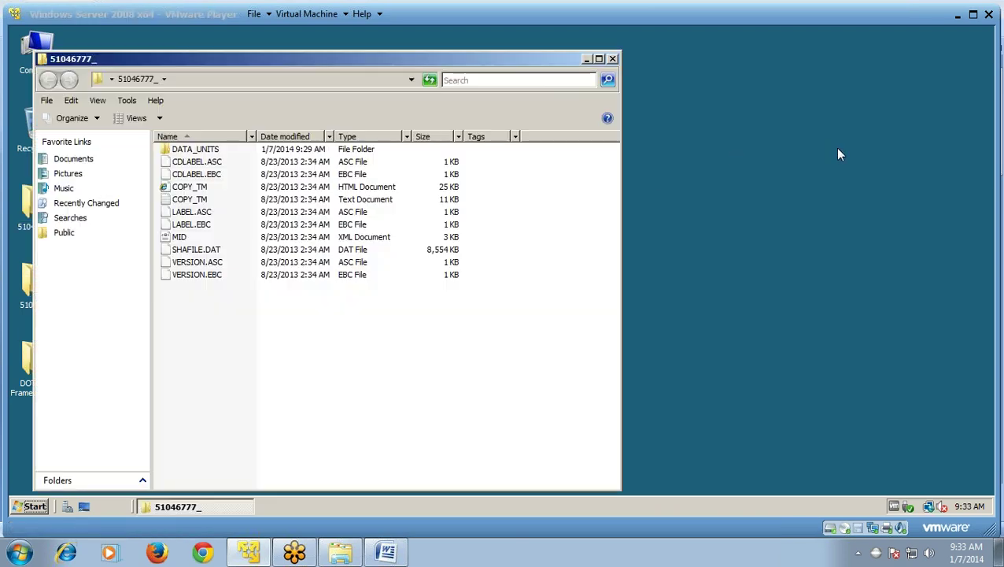
{"action": "left_click", "coordinate": [286, 150]}
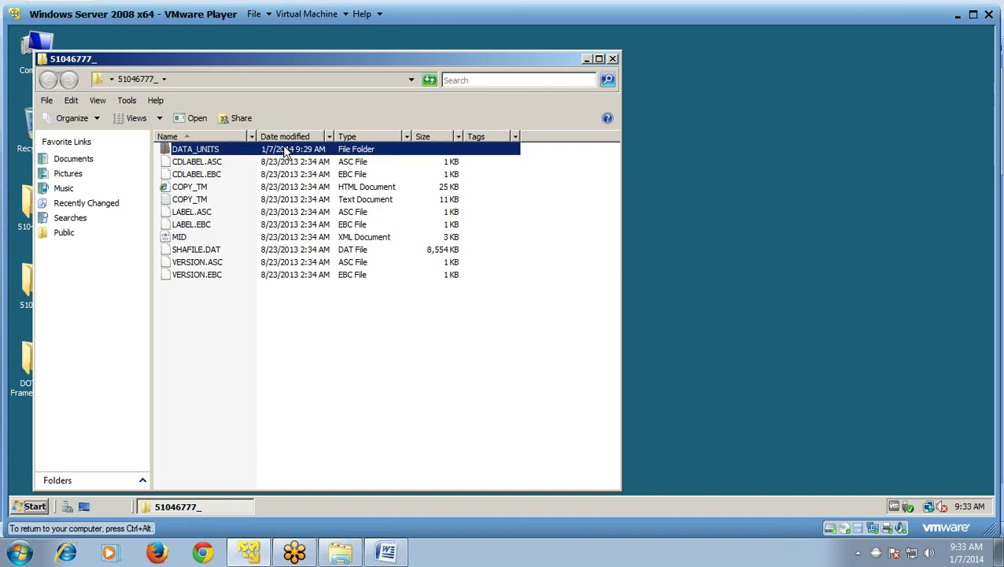
{"action": "double_click", "coordinate": [287, 151]}
{"action": "left_click", "coordinate": [285, 152]}
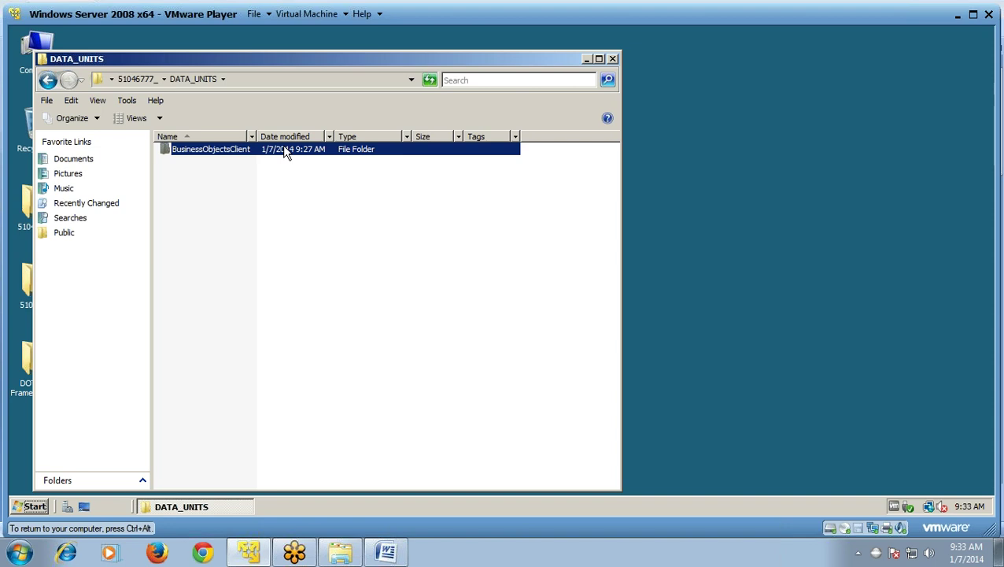
{"action": "double_click", "coordinate": [285, 151]}
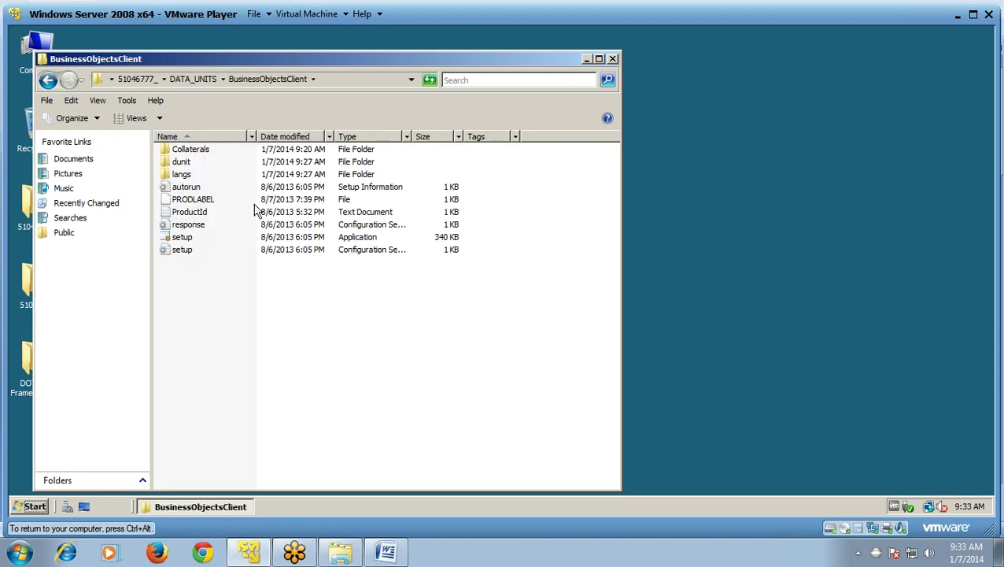
{"action": "double_click", "coordinate": [182, 237]}
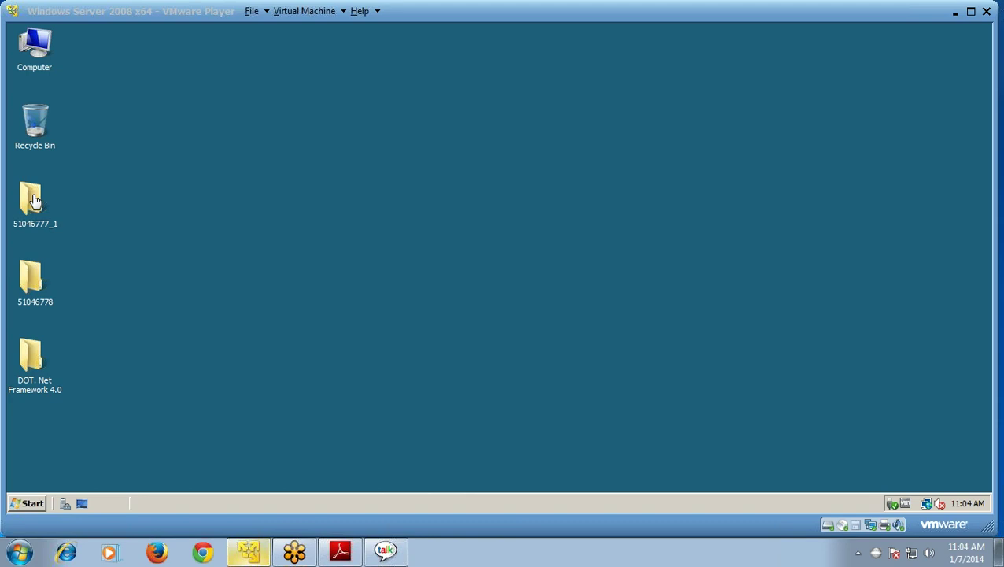
- Run setup from 51046777_1\DATA_UNITS\BusinessObjectsClient and minimize the Explorer window
{"action": "left_click", "coordinate": [33, 203]}
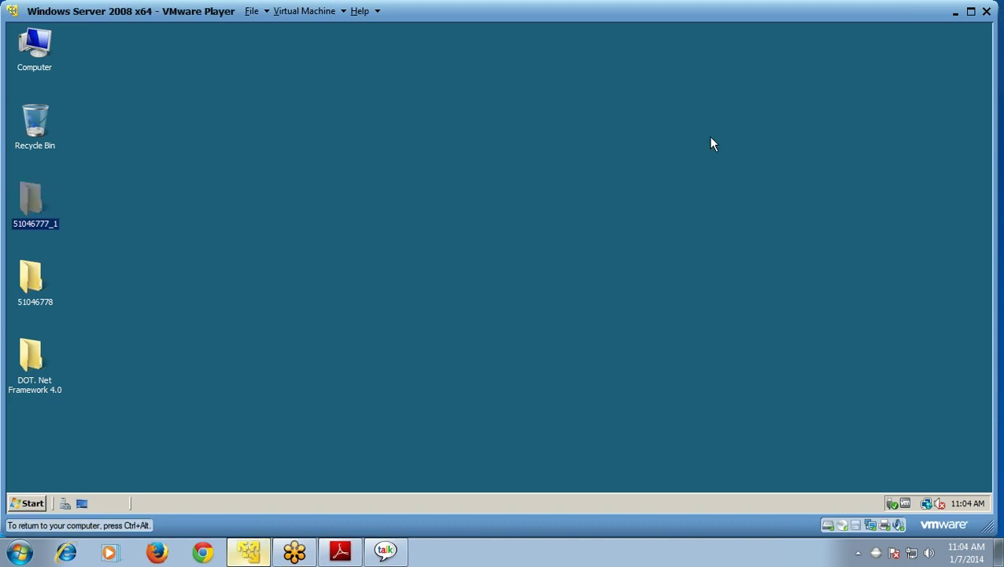
{"action": "key", "text": "Return"}
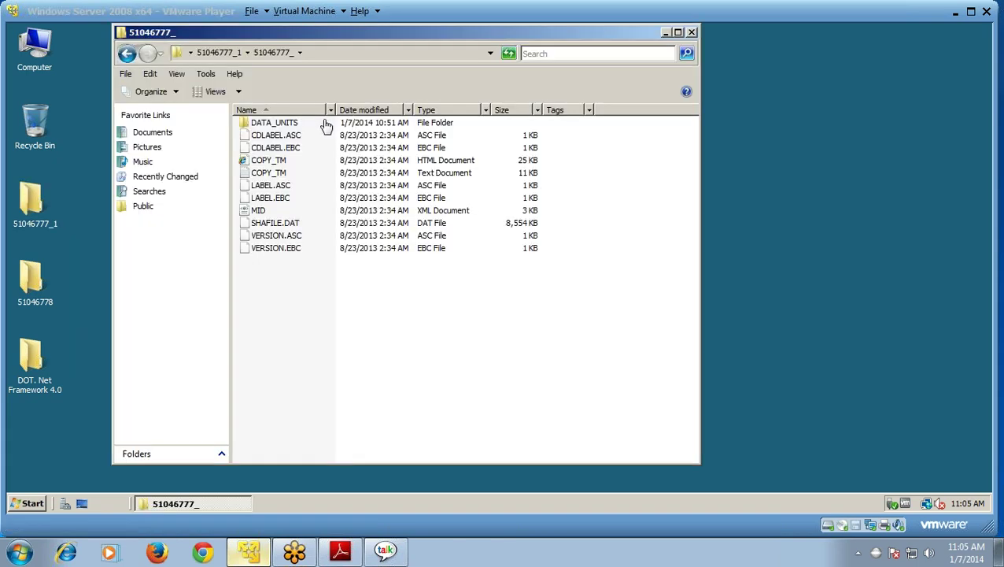
{"action": "left_click", "coordinate": [325, 126]}
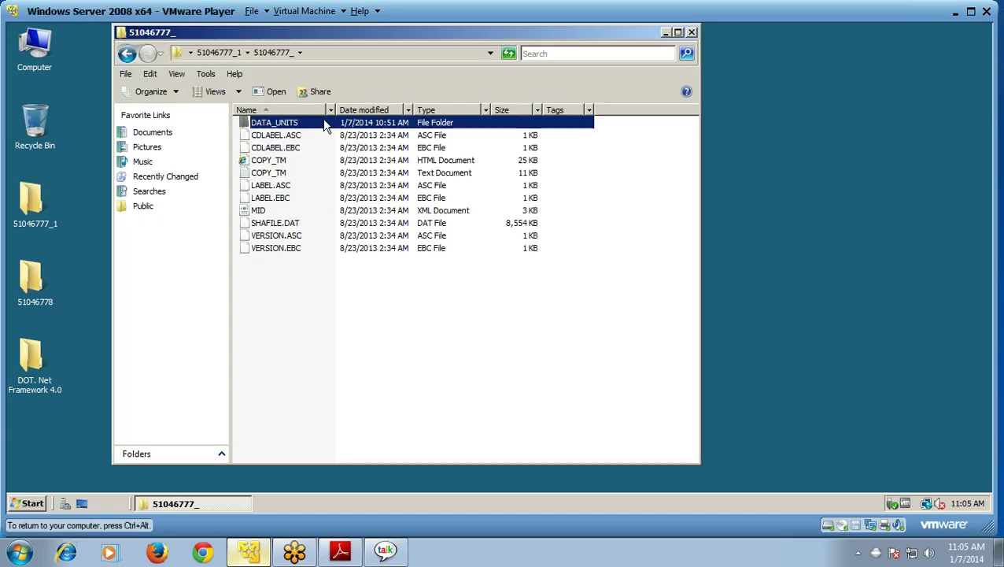
{"action": "double_click", "coordinate": [325, 126]}
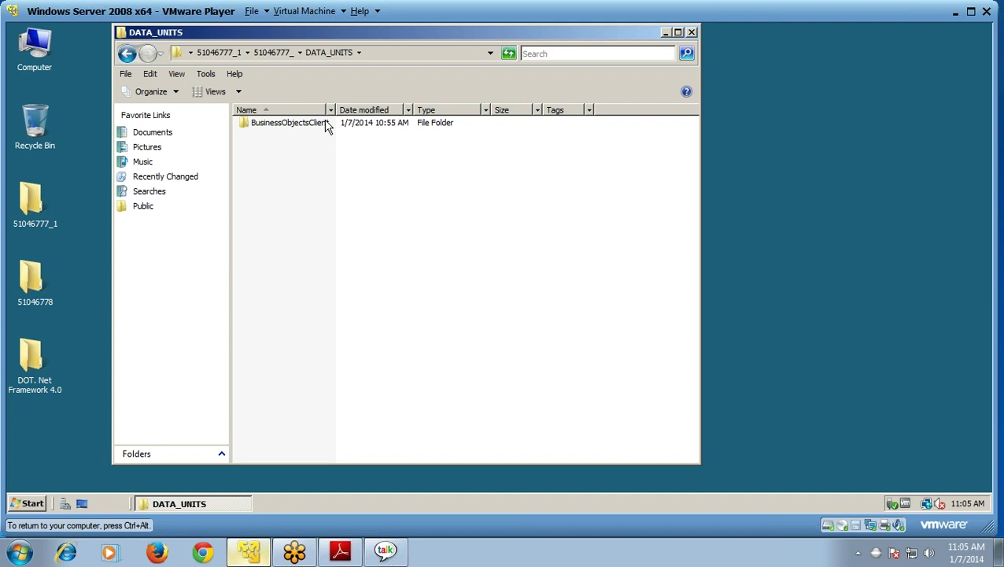
{"action": "double_click", "coordinate": [326, 126]}
{"action": "double_click", "coordinate": [308, 224]}
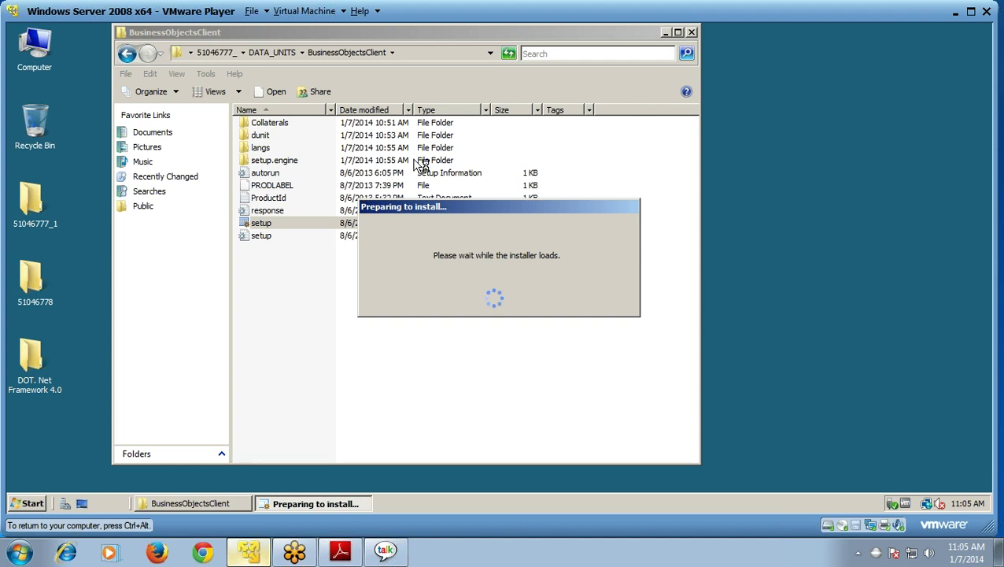
{"action": "left_click", "coordinate": [665, 34]}
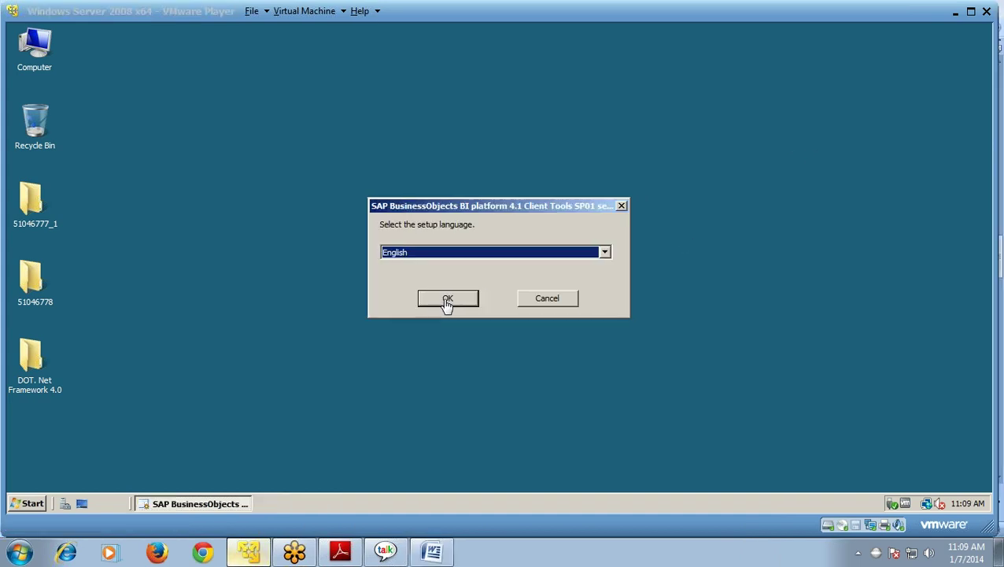
- Confirm English as the setup language and pass the prerequisite check and welcome page
{"action": "left_click", "coordinate": [447, 300]}
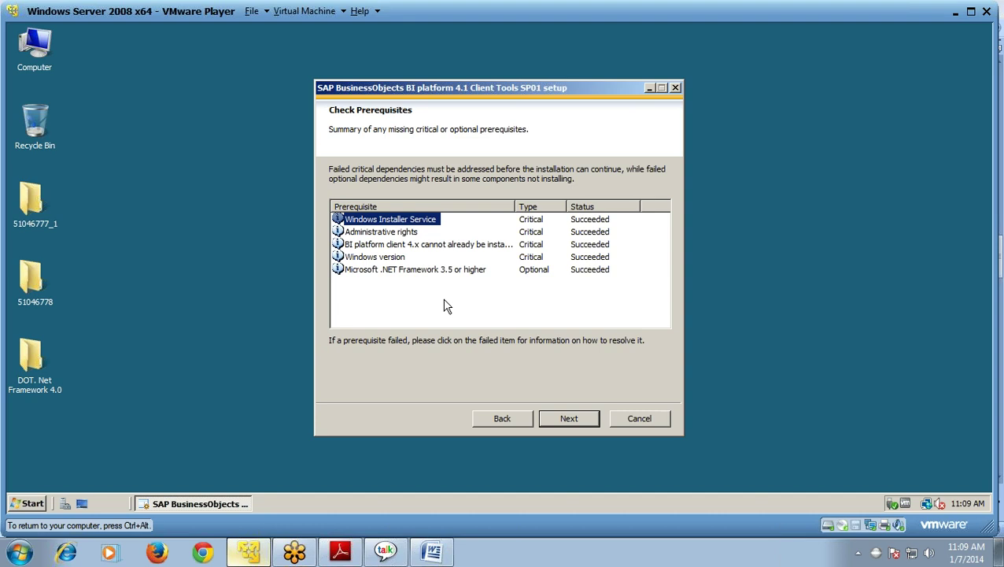
{"action": "left_click", "coordinate": [445, 306]}
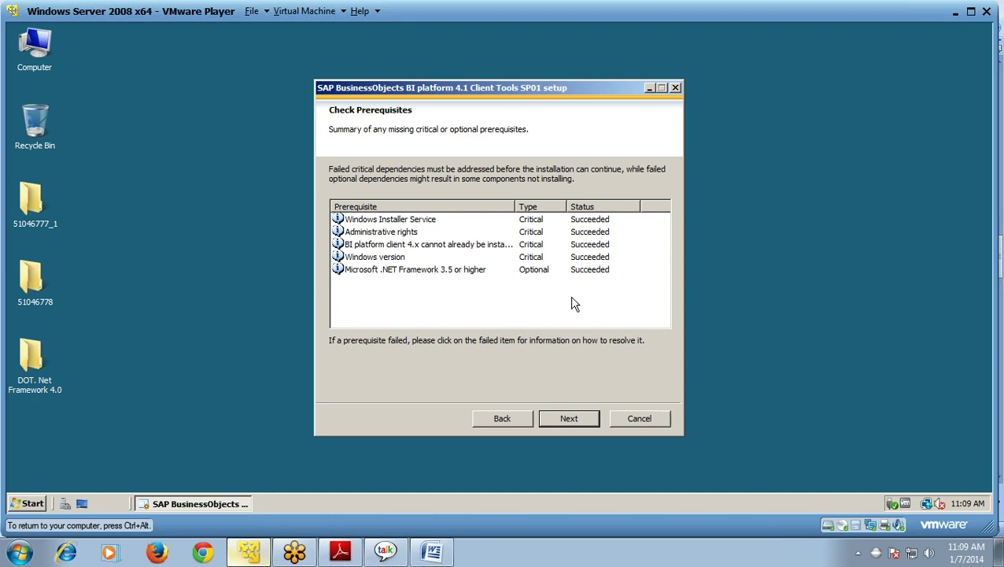
{"action": "left_click", "coordinate": [582, 422]}
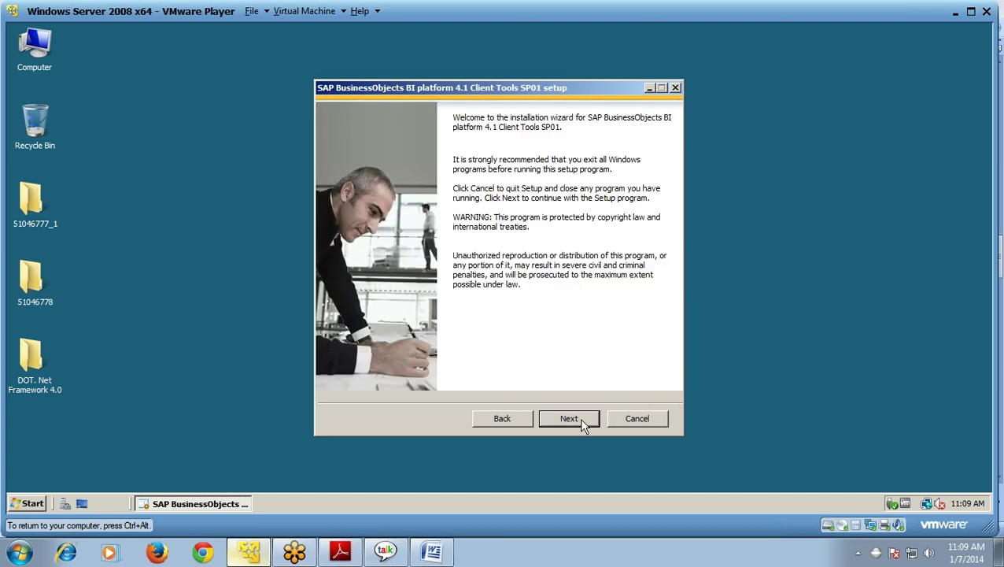
{"action": "left_click", "coordinate": [581, 420]}
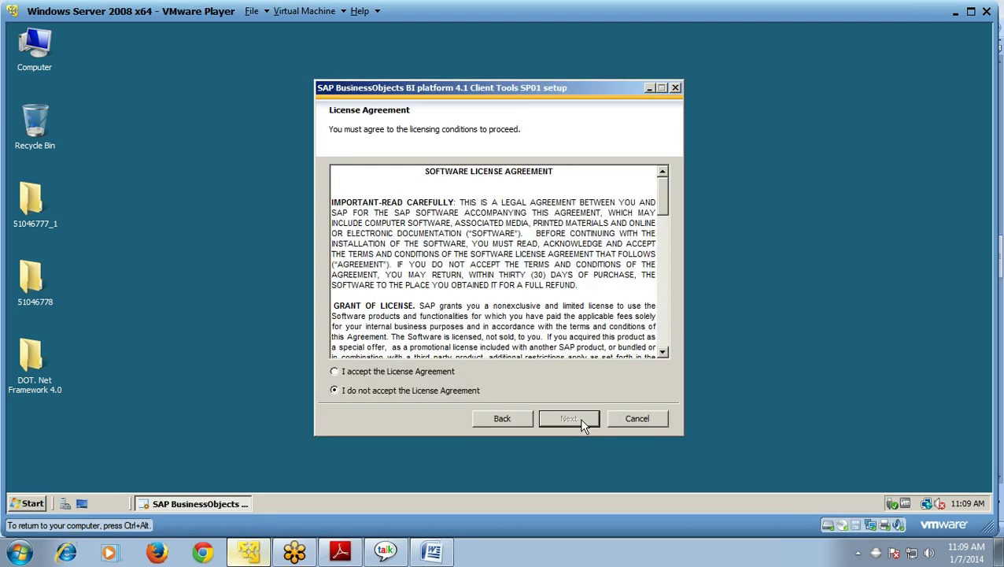
- Accept the license agreement and keep English as the only language package
{"action": "left_click", "coordinate": [335, 372]}
{"action": "left_click", "coordinate": [580, 424]}
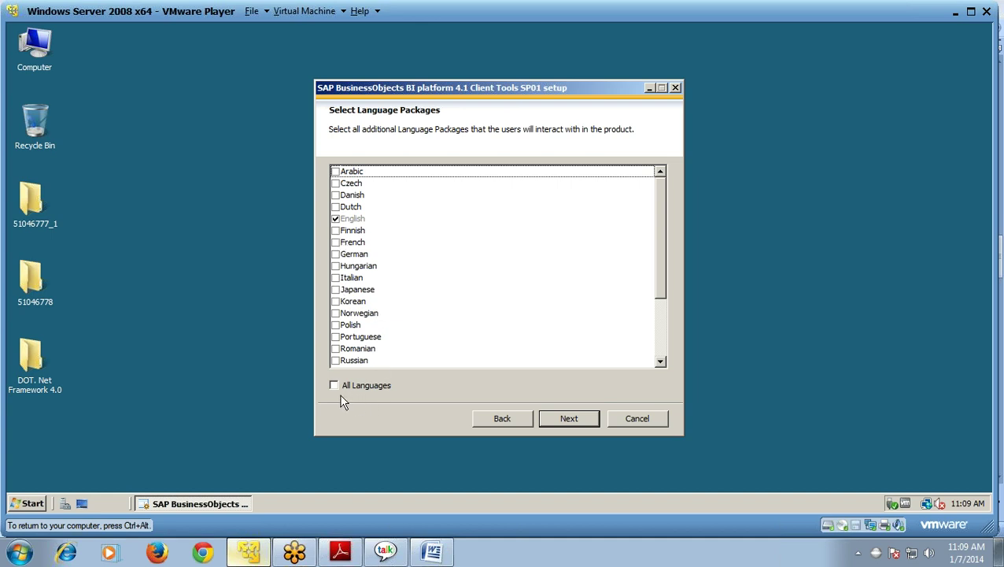
{"action": "left_click", "coordinate": [569, 419]}
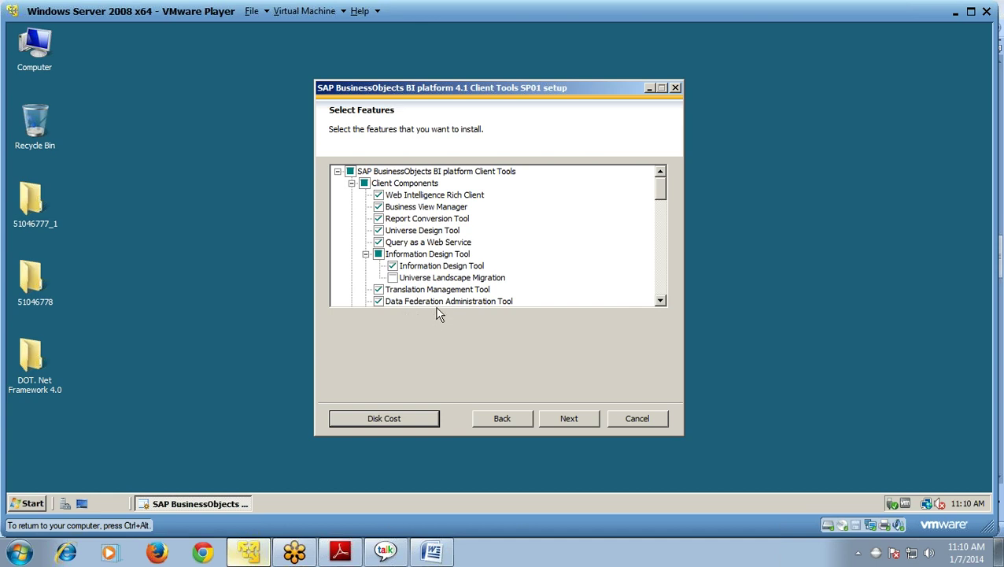
- Keep the default client features, with Universe Landscape Migration unchecked
{"action": "left_click_drag", "start_coordinate": [660, 195], "coordinate": [659, 218]}
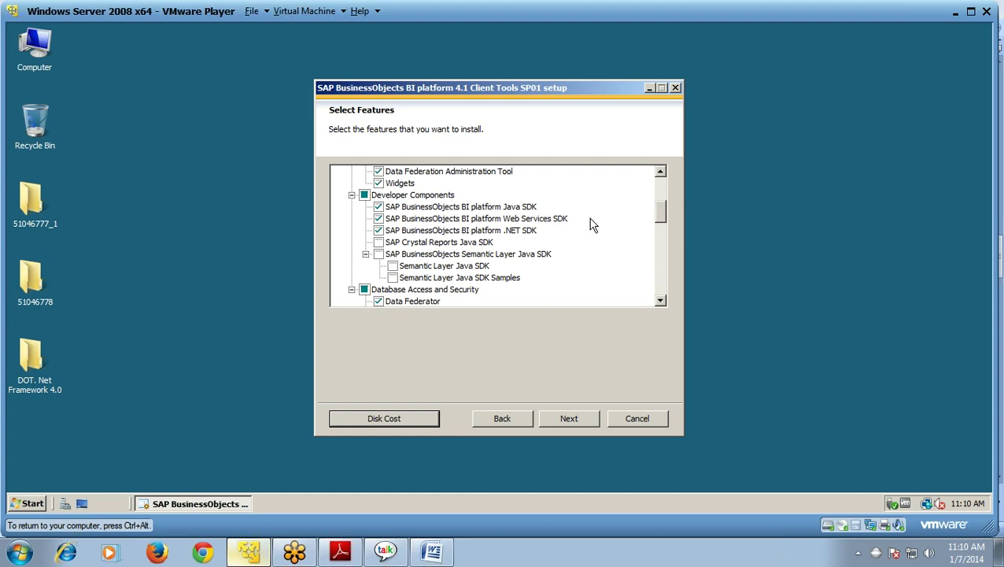
{"action": "left_click_drag", "start_coordinate": [661, 220], "coordinate": [656, 187]}
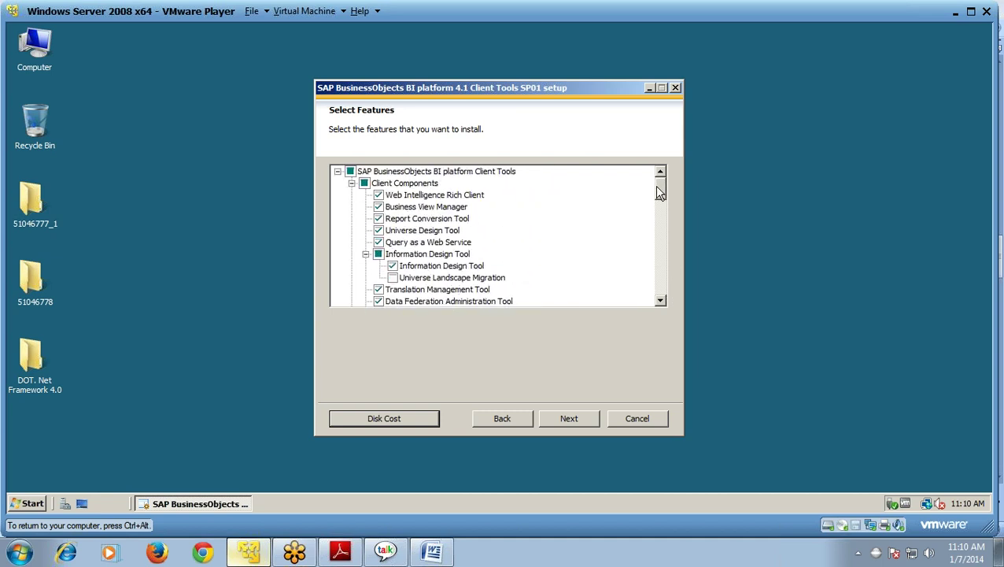
{"action": "left_click", "coordinate": [573, 420]}
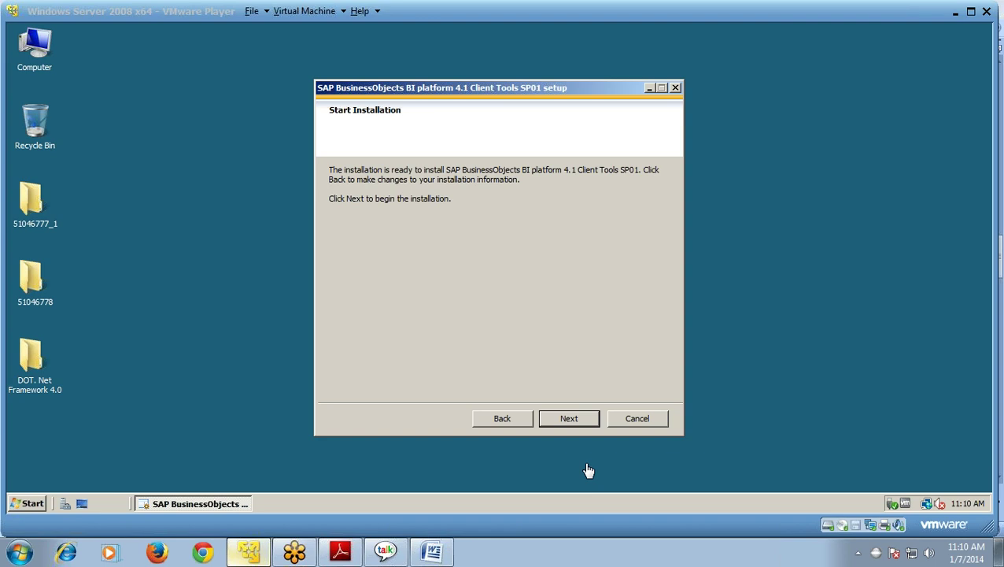
- Install the BI 4.1 Client Tools SP01 and close the wizard with Finish
{"action": "left_click", "coordinate": [571, 424]}
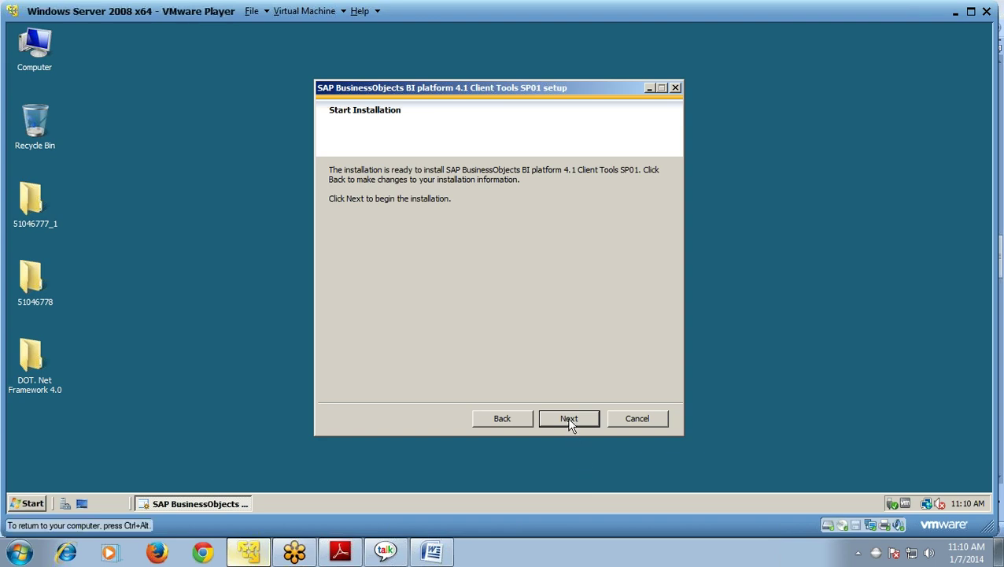
{"action": "left_click", "coordinate": [570, 419]}
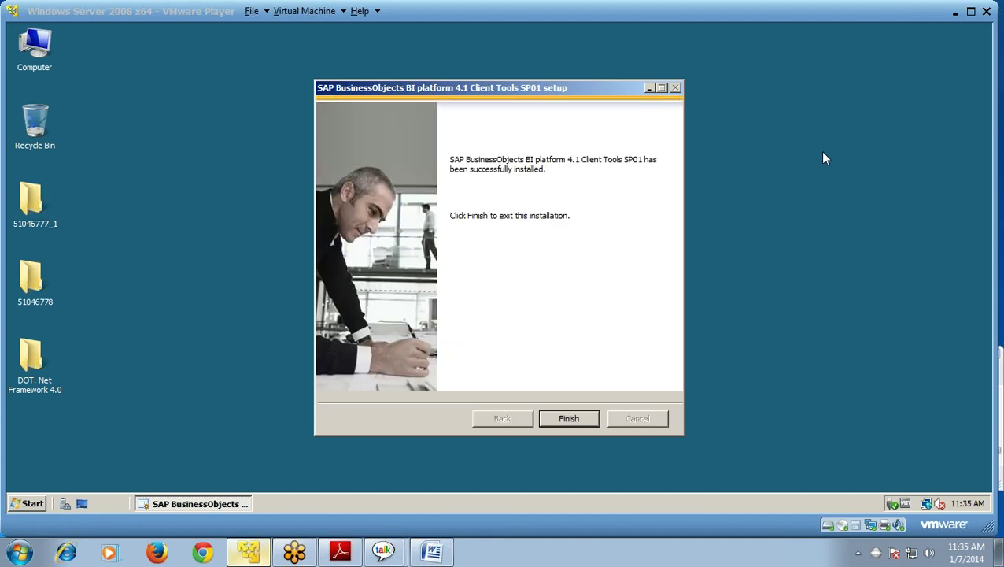
{"action": "left_click", "coordinate": [574, 421]}
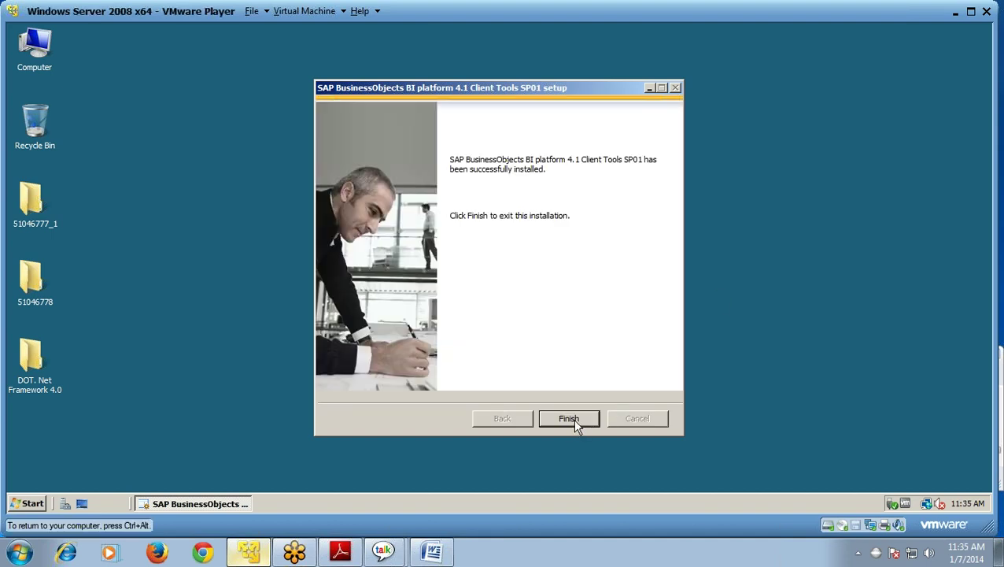
{"action": "left_click", "coordinate": [574, 419]}
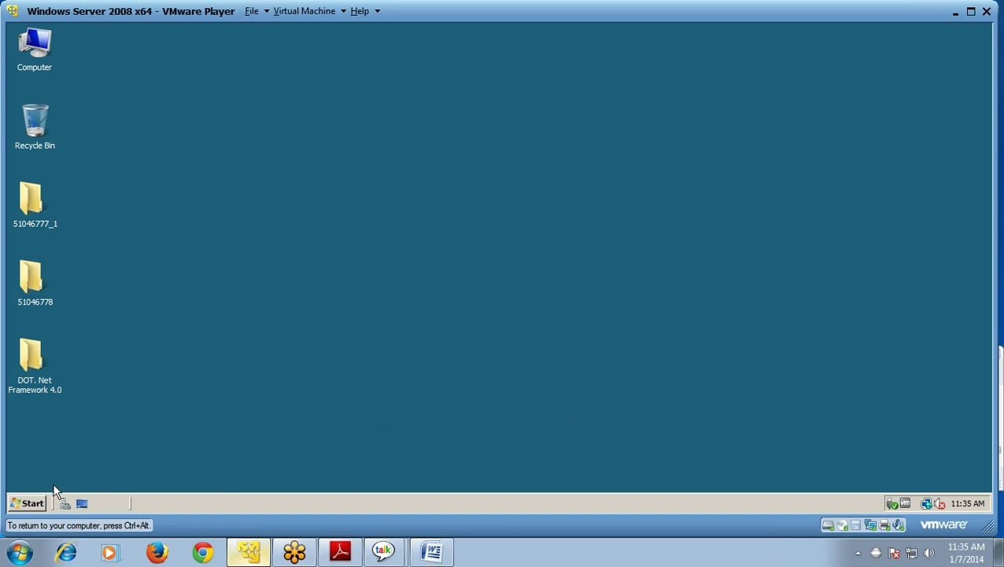
- Launch Java BI Launch Pad from All Programs > SAP Business Intelligence > BI platform 4
{"action": "left_click", "coordinate": [33, 503]}
{"action": "left_click", "coordinate": [54, 459]}
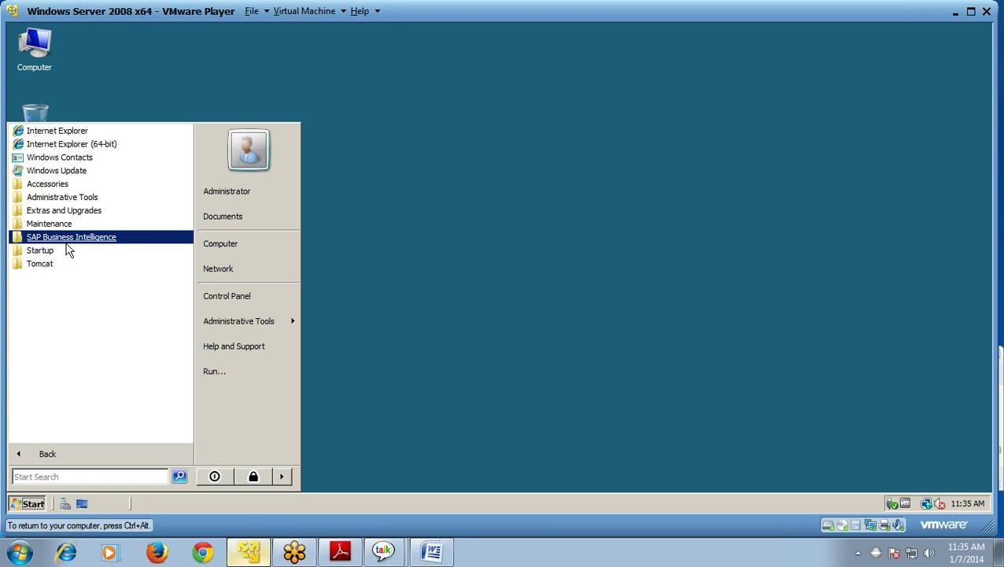
{"action": "left_click", "coordinate": [66, 244]}
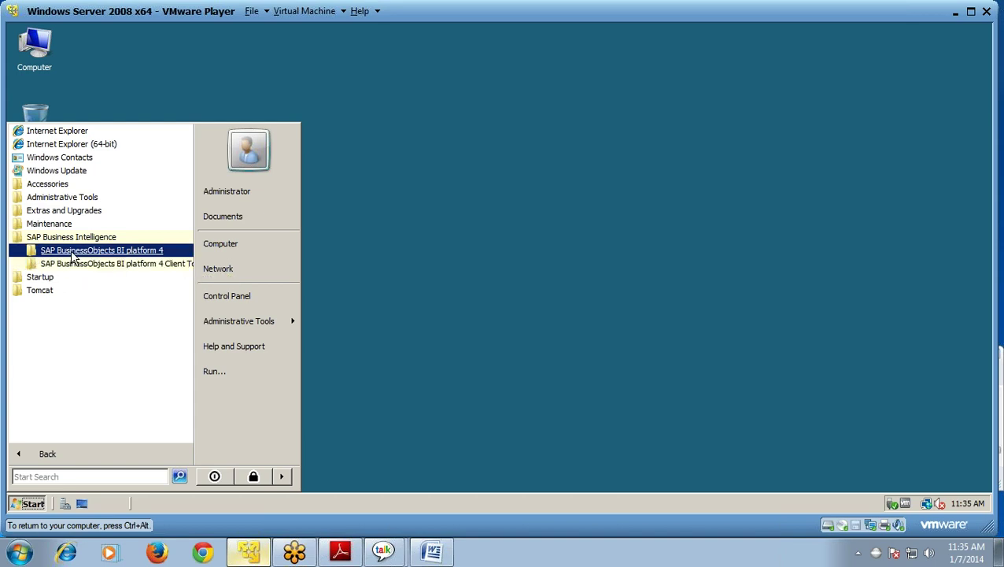
{"action": "left_click", "coordinate": [70, 251]}
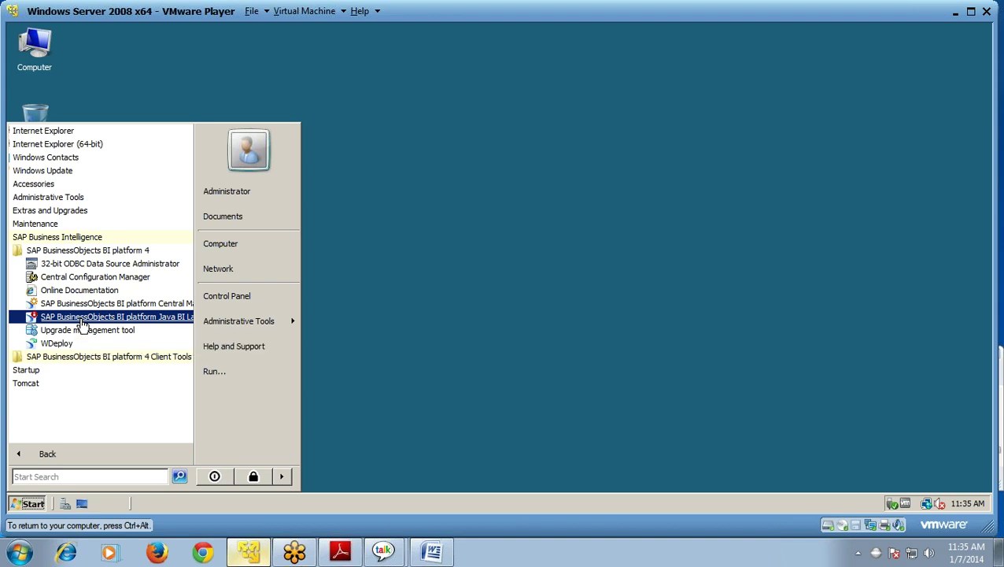
{"action": "left_click", "coordinate": [81, 319]}
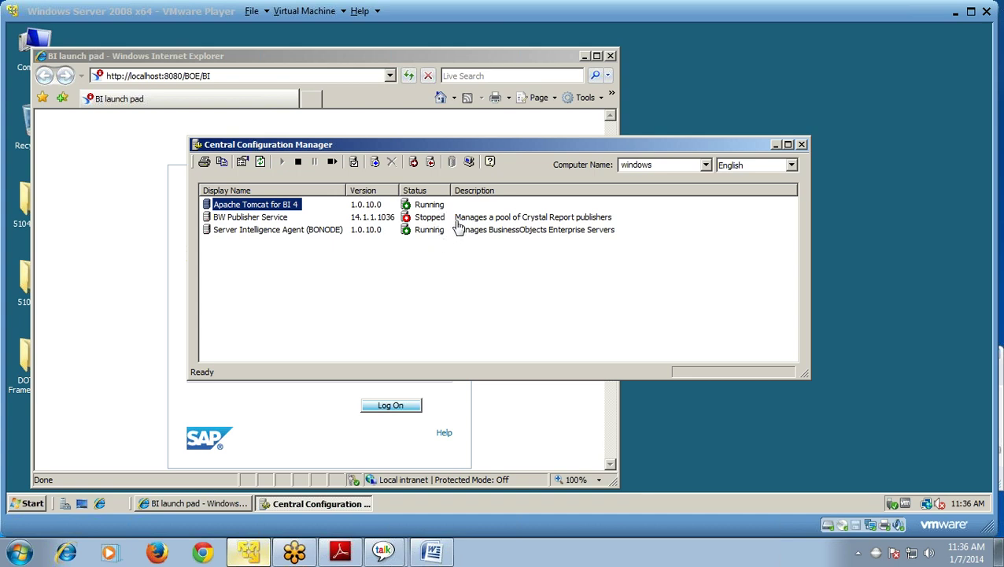
- Log on to BI launch pad system WINDOWS:6400 with the administrator account and password
{"action": "left_click", "coordinate": [718, 151]}
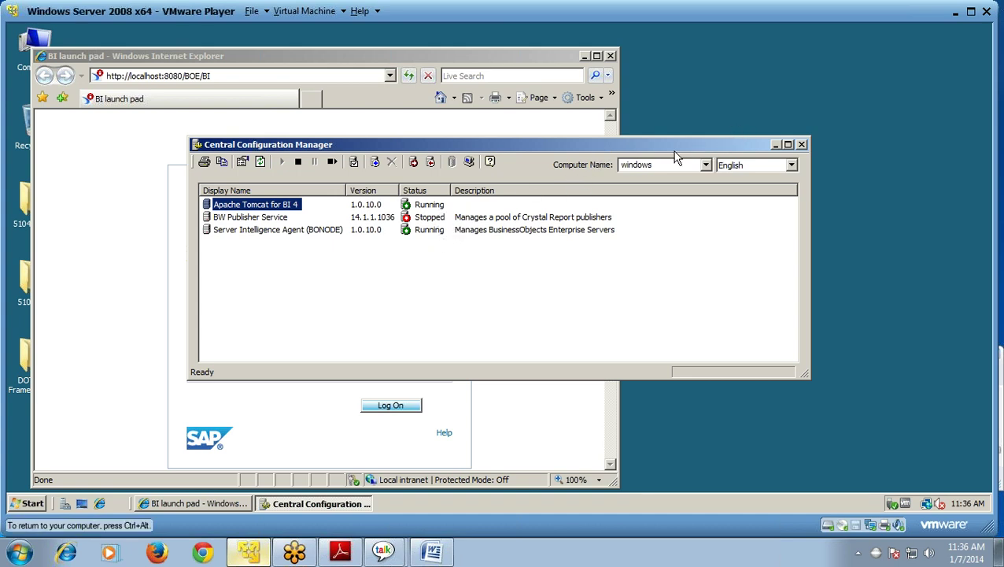
{"action": "left_click", "coordinate": [244, 124]}
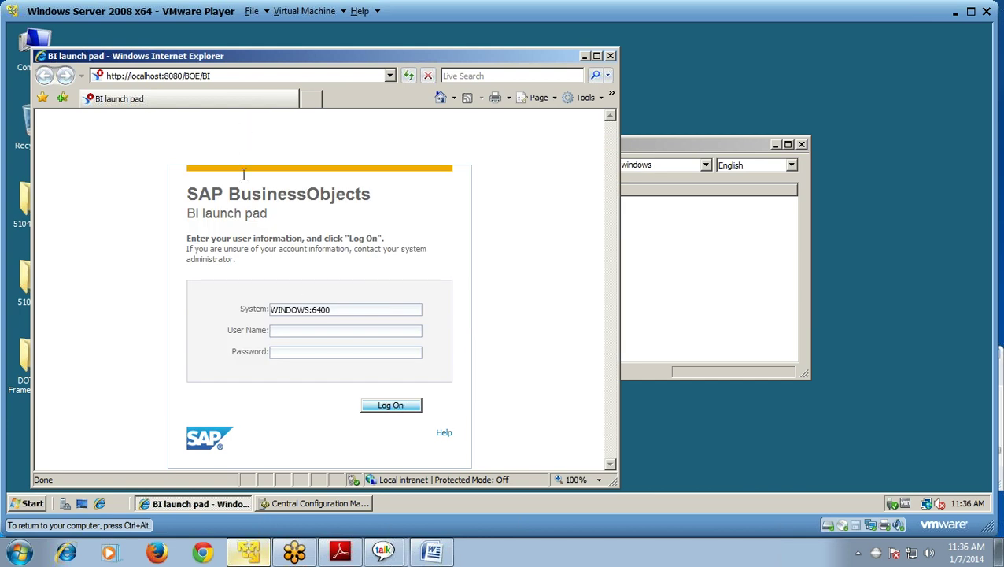
{"action": "left_click", "coordinate": [313, 332]}
{"action": "type", "text": "ADMINISTRAT"}
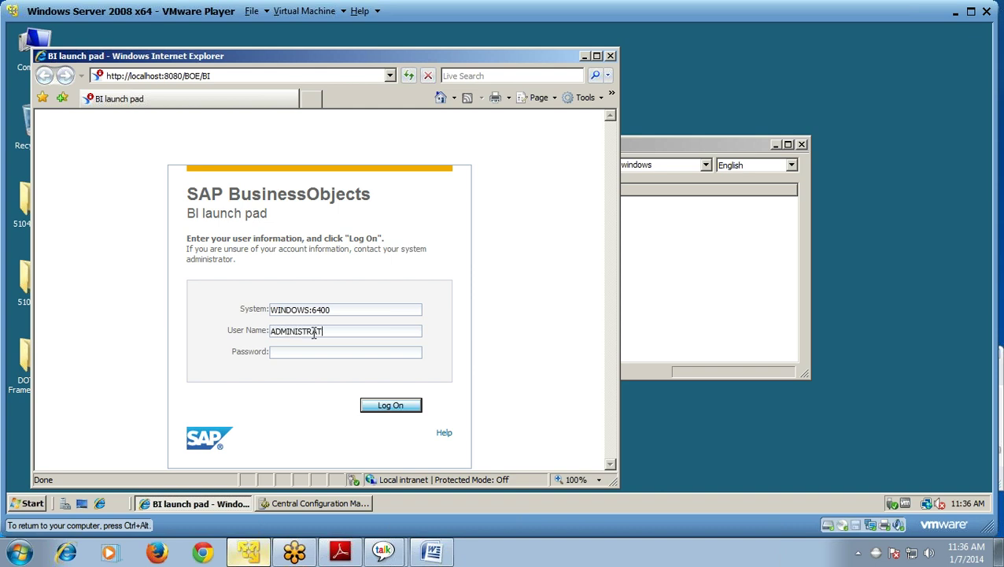
{"action": "type", "text": "OR"}
{"action": "left_click", "coordinate": [313, 357]}
{"action": "type", "text": "••••••••••"}
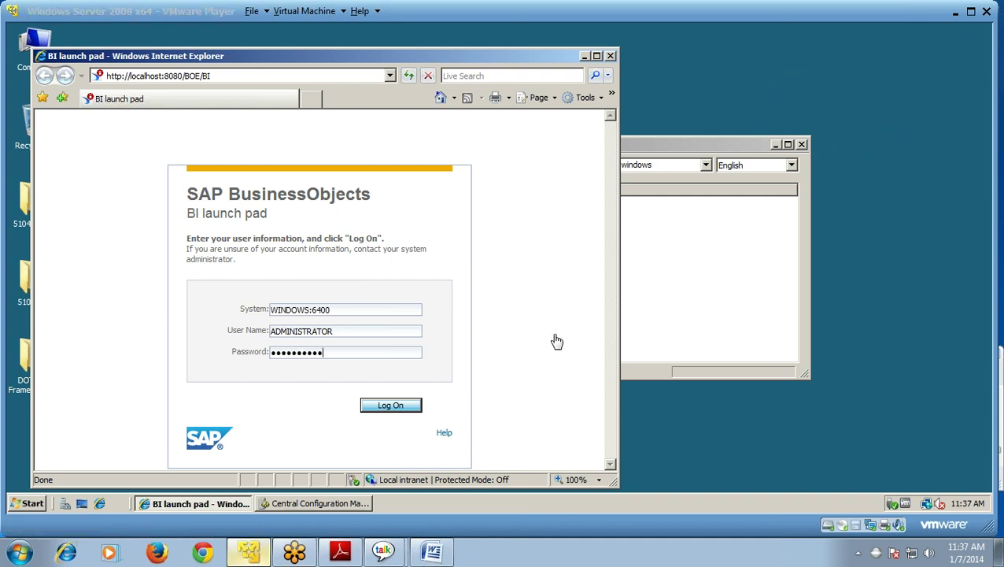
{"action": "left_click", "coordinate": [400, 409]}
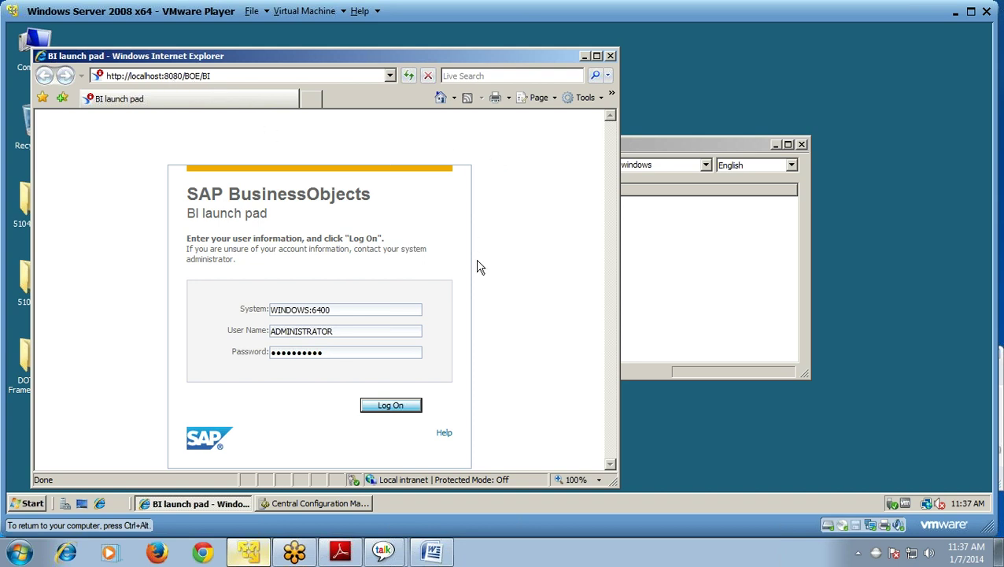
{"action": "left_click", "coordinate": [406, 411]}
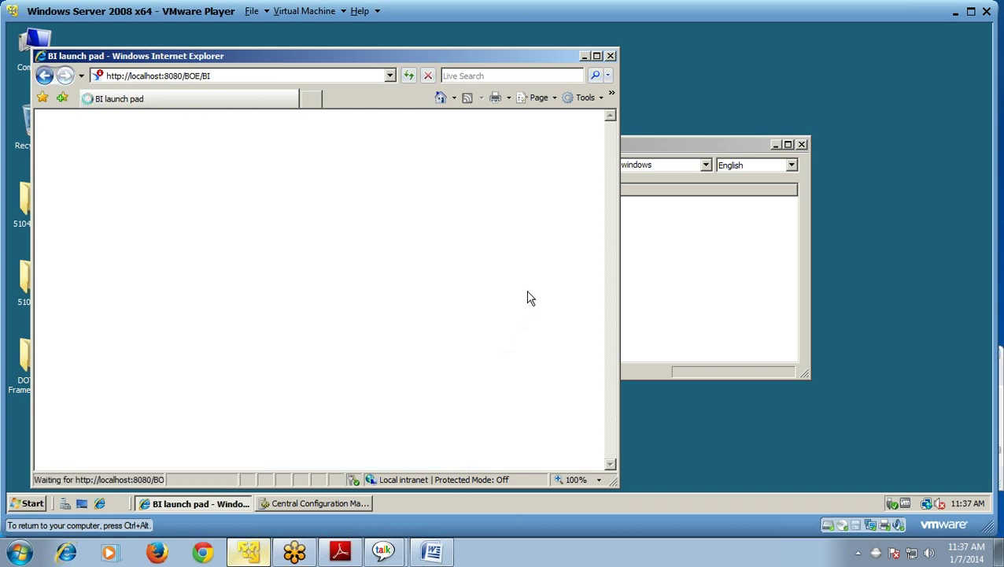
- Maximize the browser and launch BI workspace and then Web Intelligence from Applications
{"action": "left_click", "coordinate": [597, 57]}
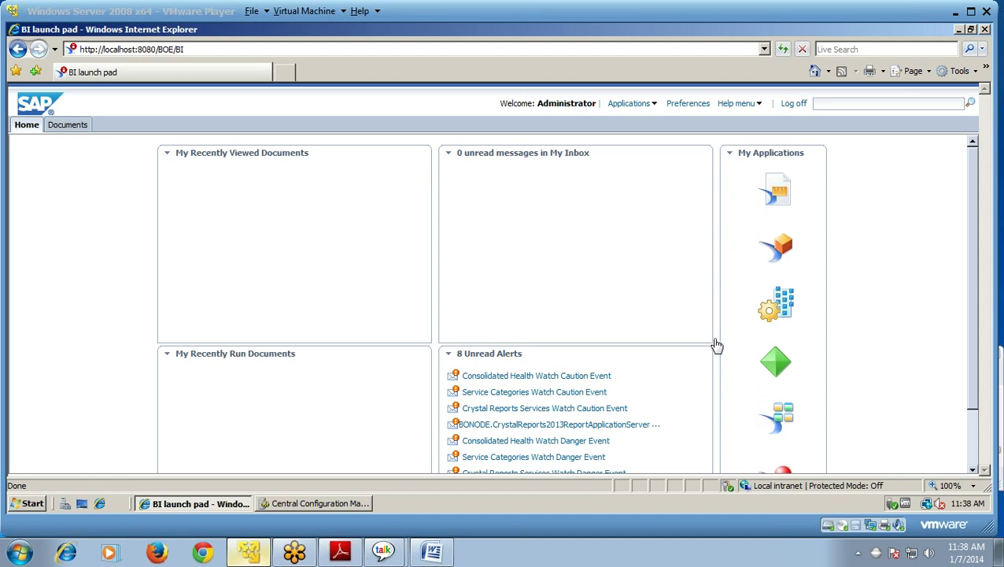
{"action": "left_click", "coordinate": [654, 106]}
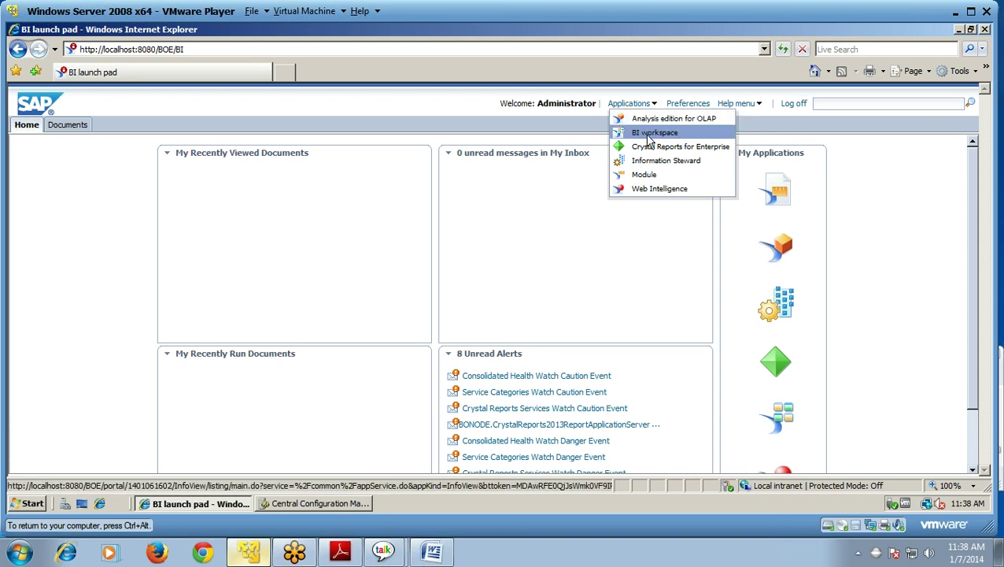
{"action": "left_click", "coordinate": [649, 134]}
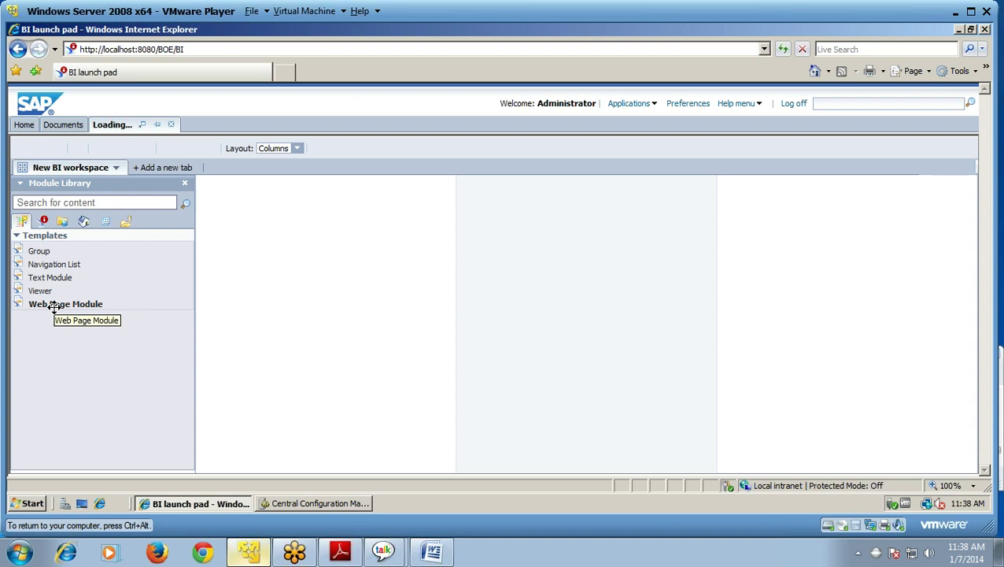
{"action": "left_click", "coordinate": [654, 105]}
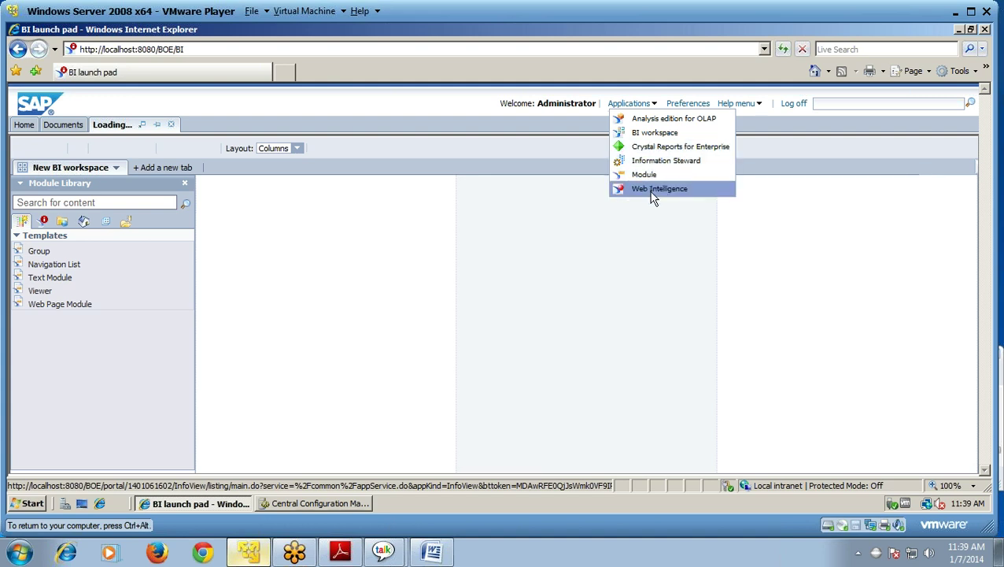
{"action": "left_click", "coordinate": [652, 193]}
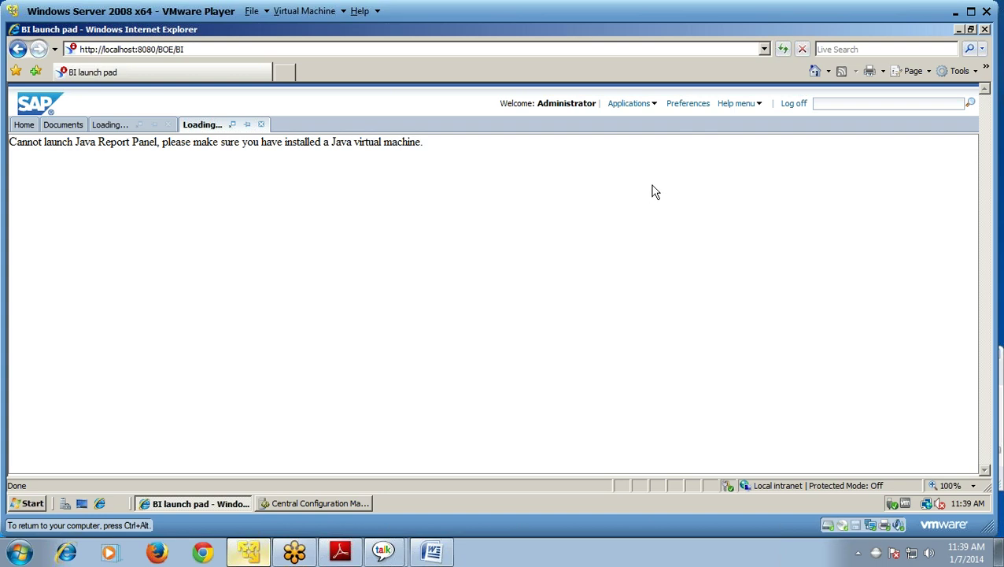
- Start a new Module from Applications and dismiss the blocked-content security warning
{"action": "left_click", "coordinate": [654, 105]}
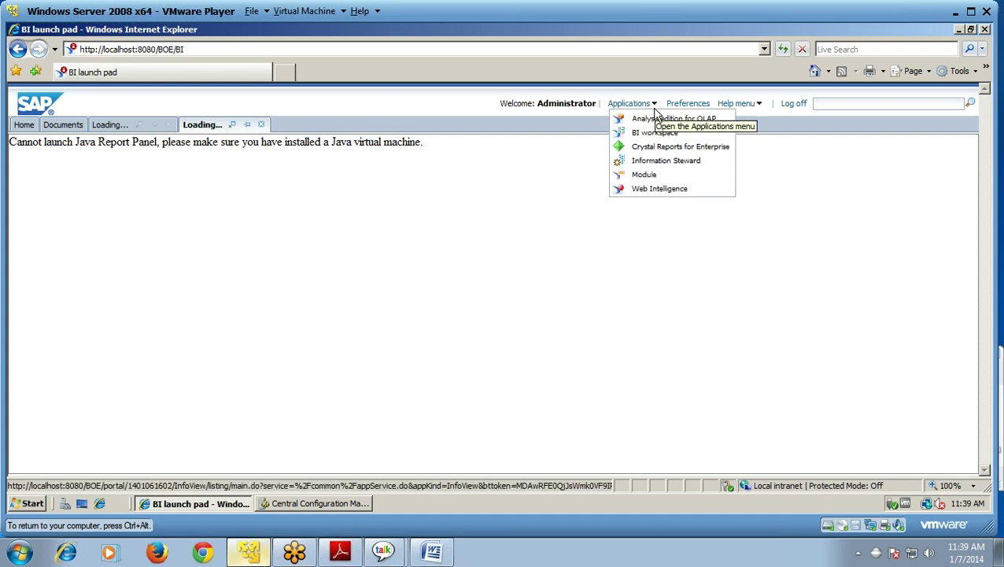
{"action": "left_click", "coordinate": [650, 175]}
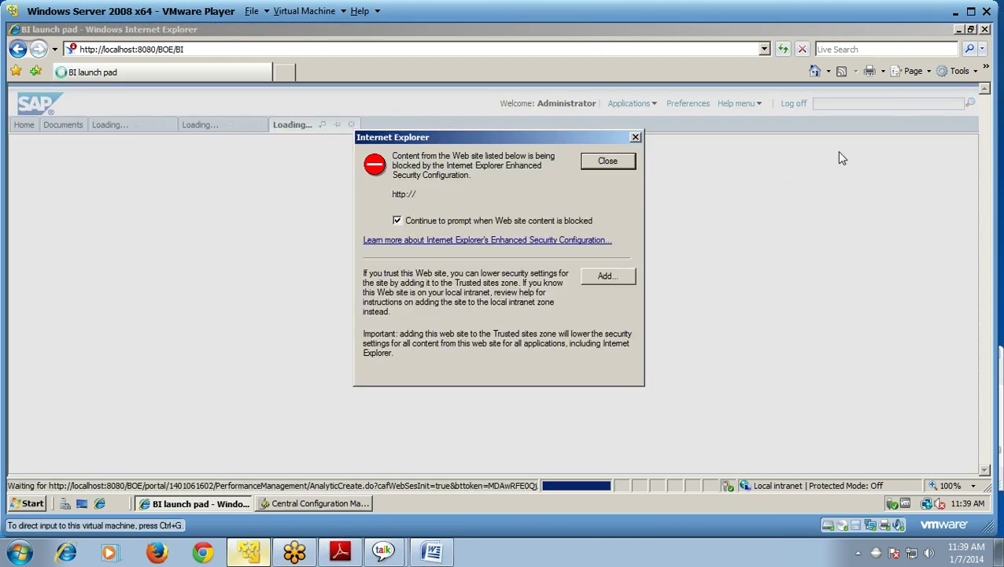
{"action": "left_click", "coordinate": [608, 160]}
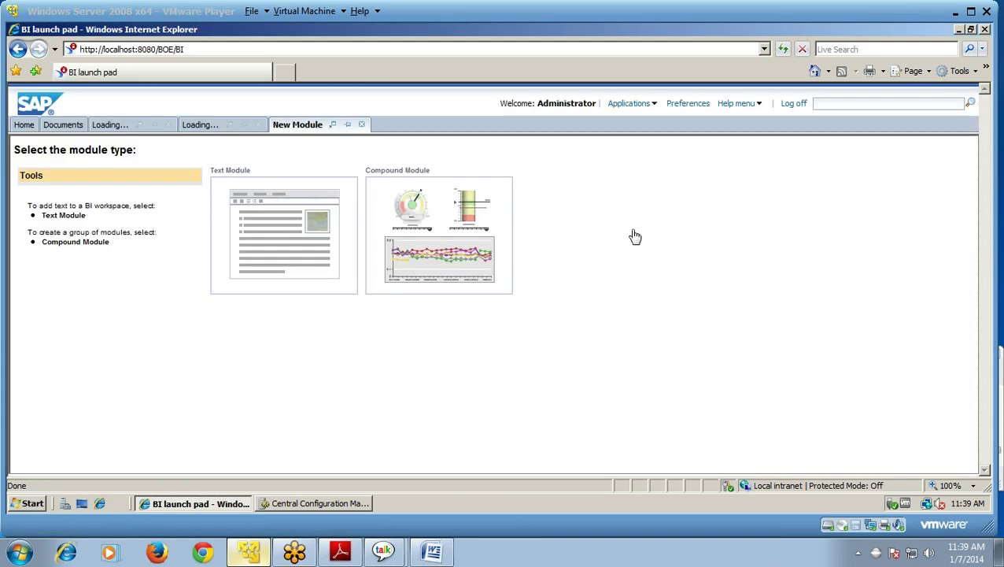
- Launch the Central Management Console from the BI platform 4 Start menu folder and enter the administrator user name
{"action": "key", "text": "super"}
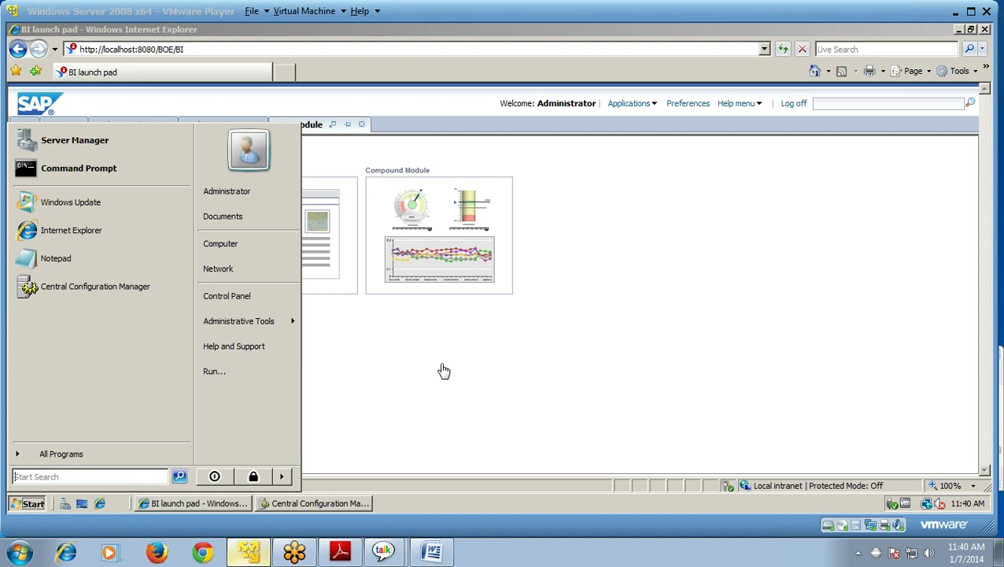
{"action": "left_click", "coordinate": [61, 454]}
{"action": "left_click", "coordinate": [75, 236]}
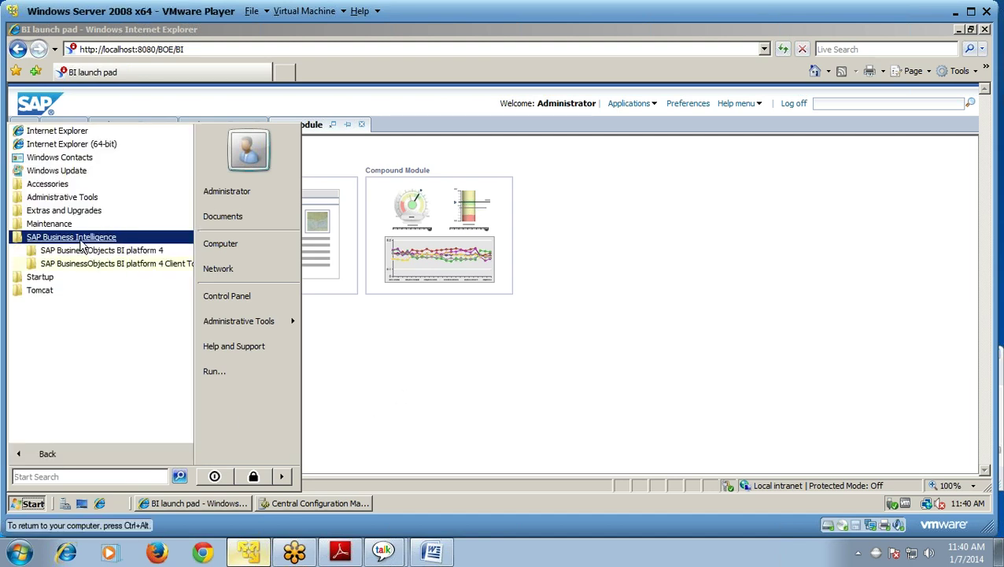
{"action": "left_click", "coordinate": [93, 252]}
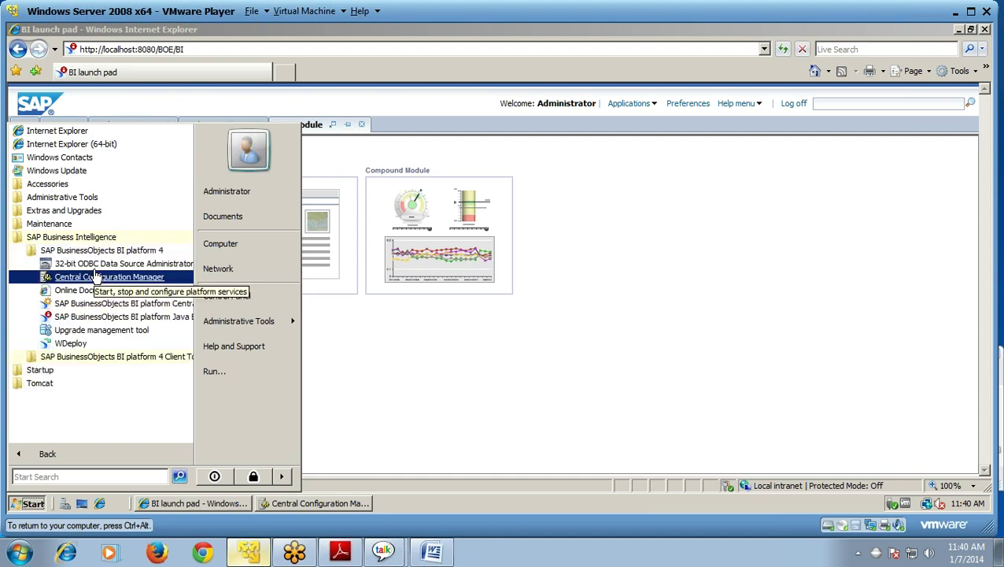
{"action": "left_click", "coordinate": [103, 304]}
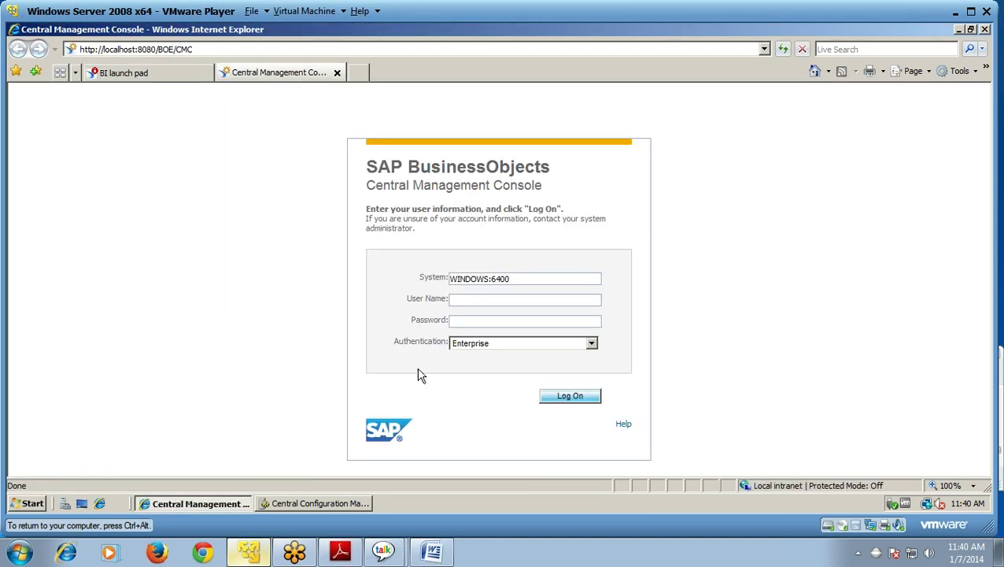
{"action": "left_click", "coordinate": [484, 301]}
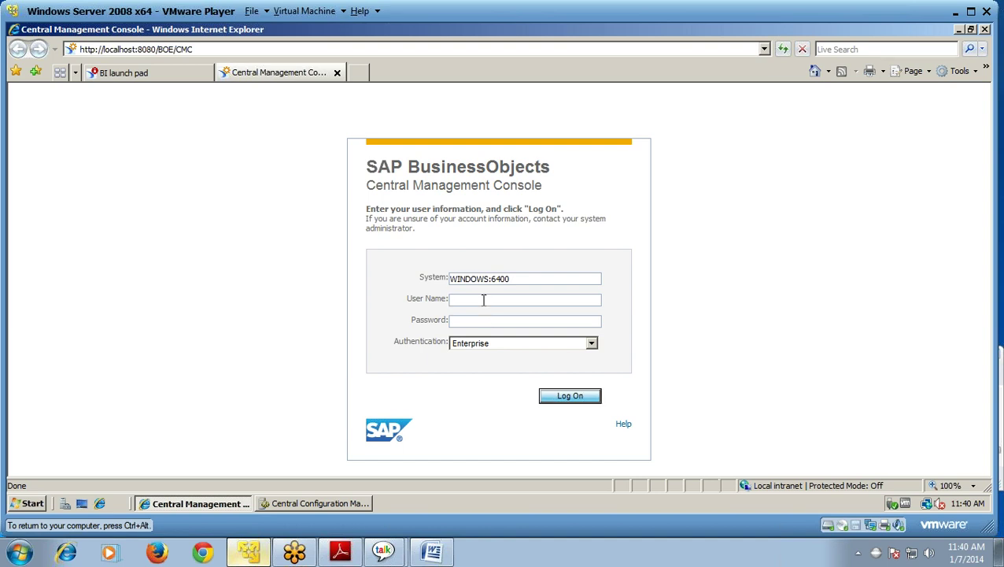
{"action": "type", "text": "ADMINISTRATOR"}
- Enter the administrator password in the CMC logon form
{"action": "left_click", "coordinate": [479, 323]}
{"action": "type", "text": "•••••"}
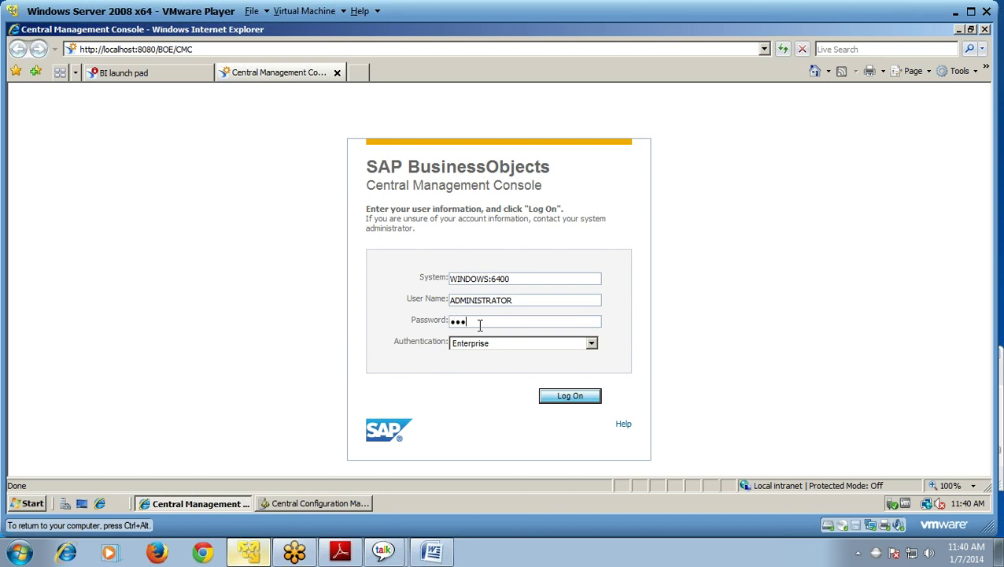
{"action": "type", "text": "•••••"}
- Log on to the CMC and move the wizard past Welcome and Products, keeping every product area
{"action": "left_click", "coordinate": [572, 398]}
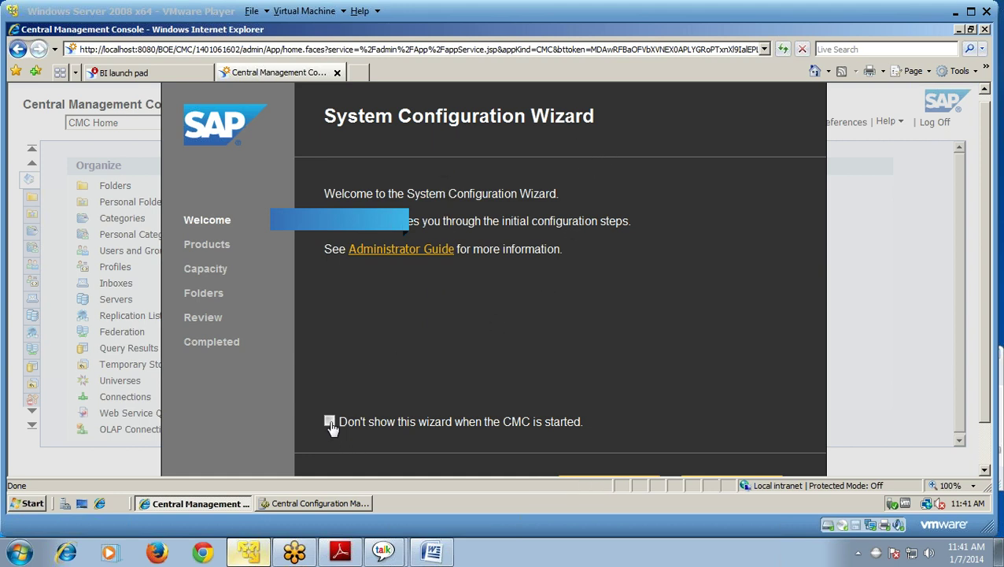
{"action": "left_click", "coordinate": [214, 251]}
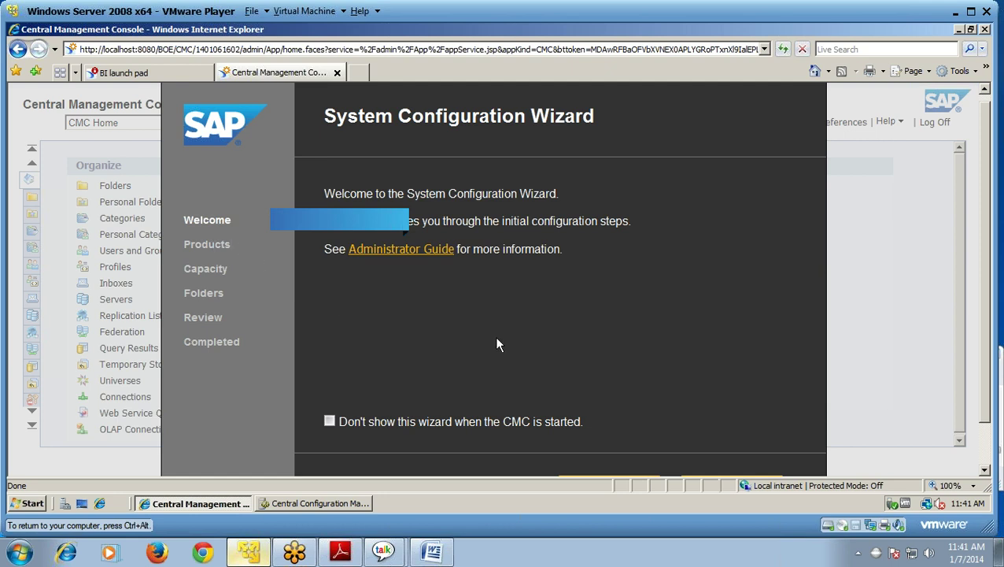
{"action": "scroll", "coordinate": [830, 155], "scroll_direction": "down", "scroll_amount": 2}
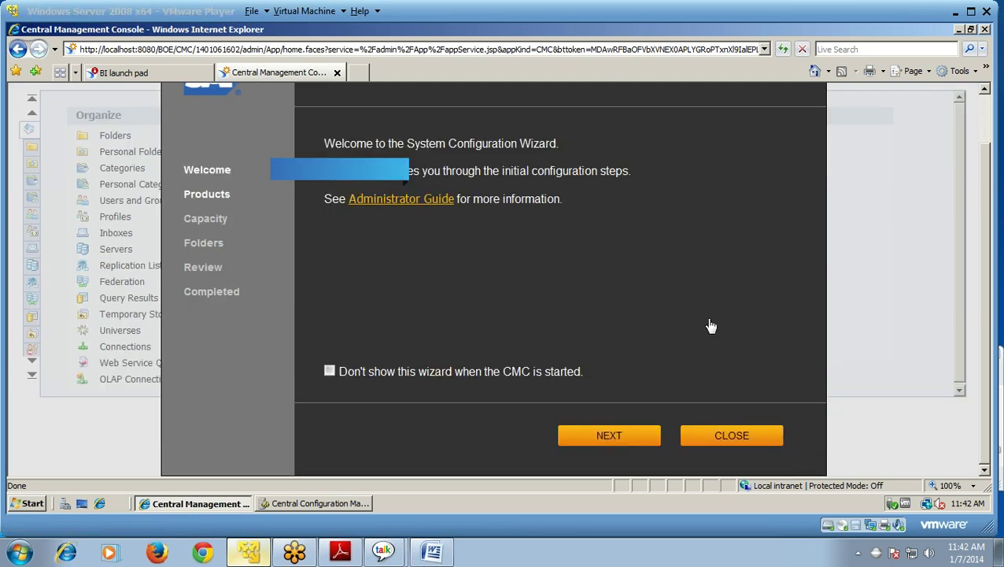
{"action": "left_click", "coordinate": [618, 441]}
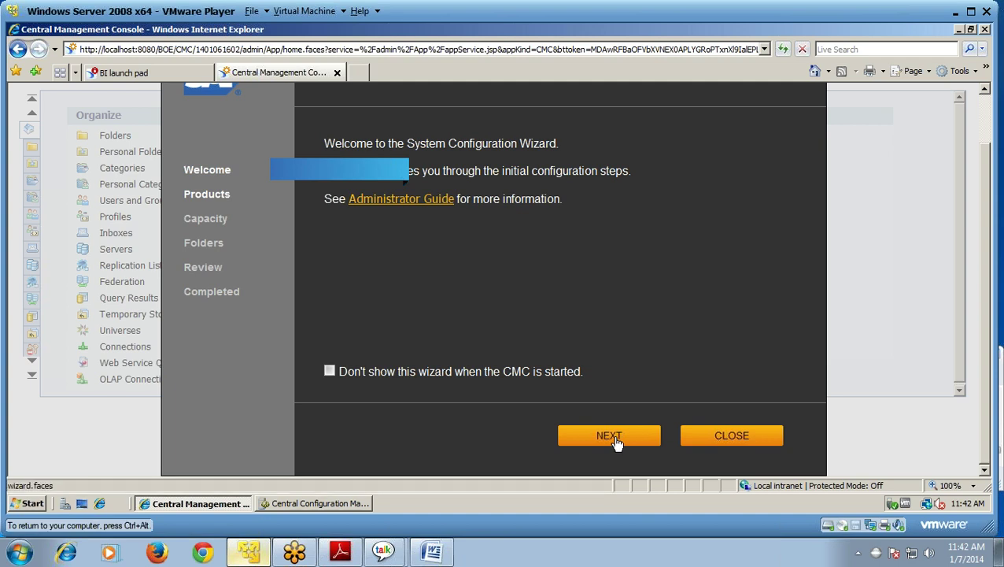
{"action": "left_click", "coordinate": [618, 441]}
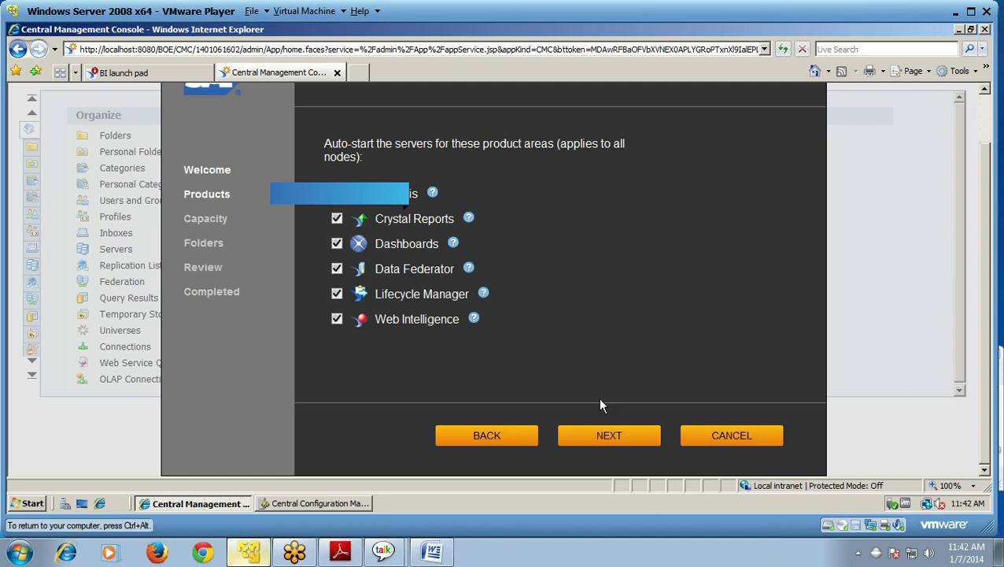
{"action": "left_click", "coordinate": [605, 442]}
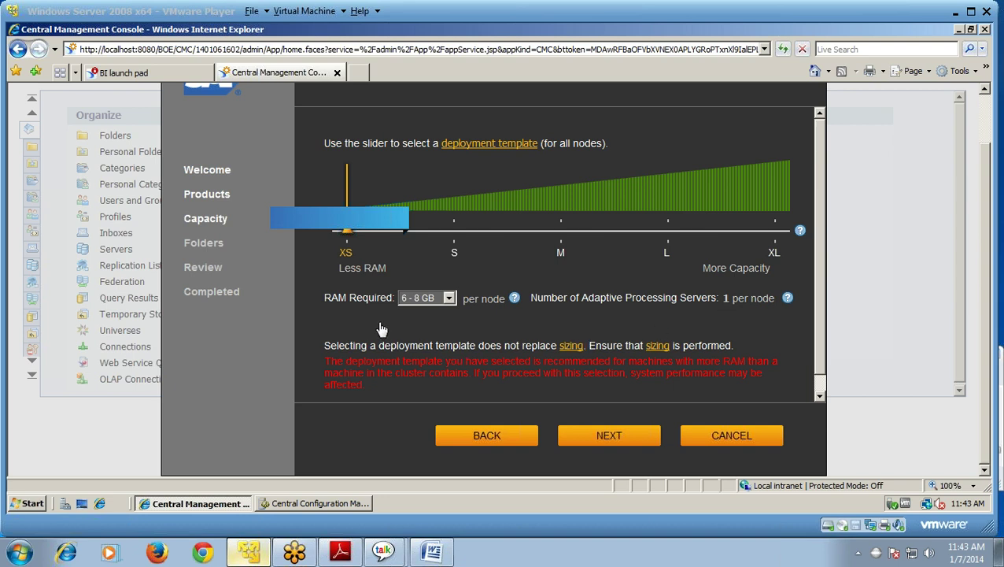
- Keep 6 - 8 GB as the RAM requirement and accept the default folders
{"action": "left_click", "coordinate": [450, 304]}
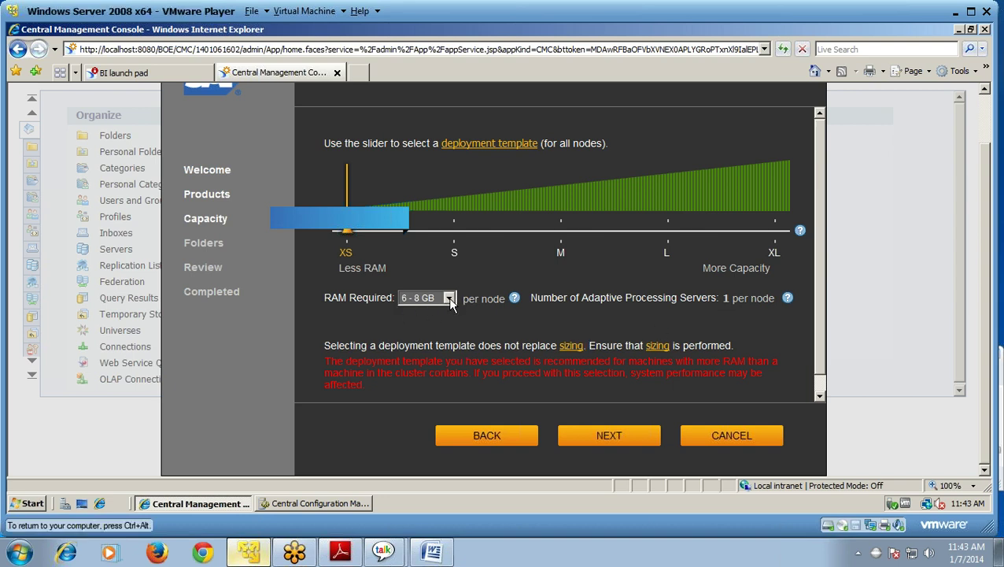
{"action": "left_click", "coordinate": [450, 304]}
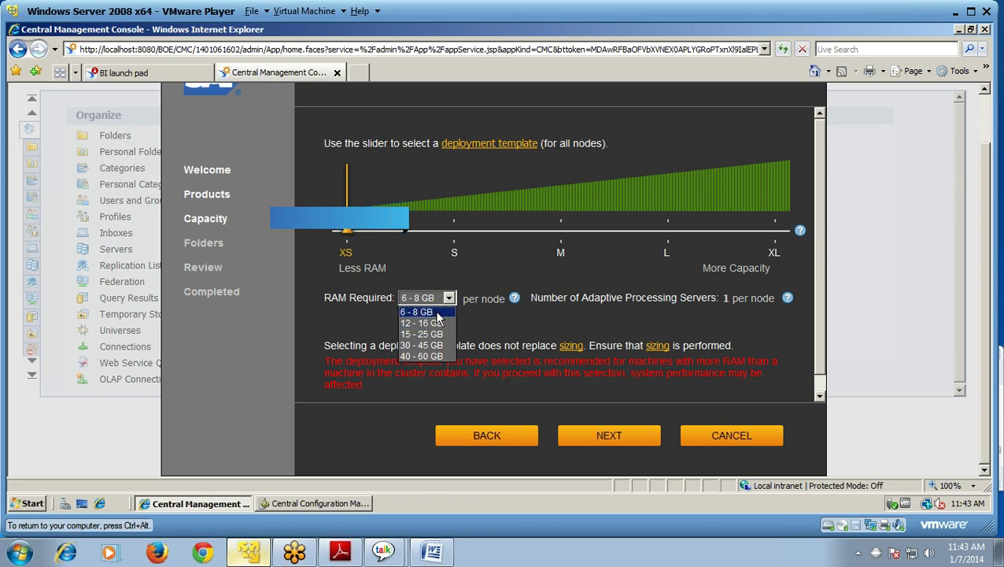
{"action": "left_click", "coordinate": [437, 313]}
{"action": "left_click", "coordinate": [617, 436]}
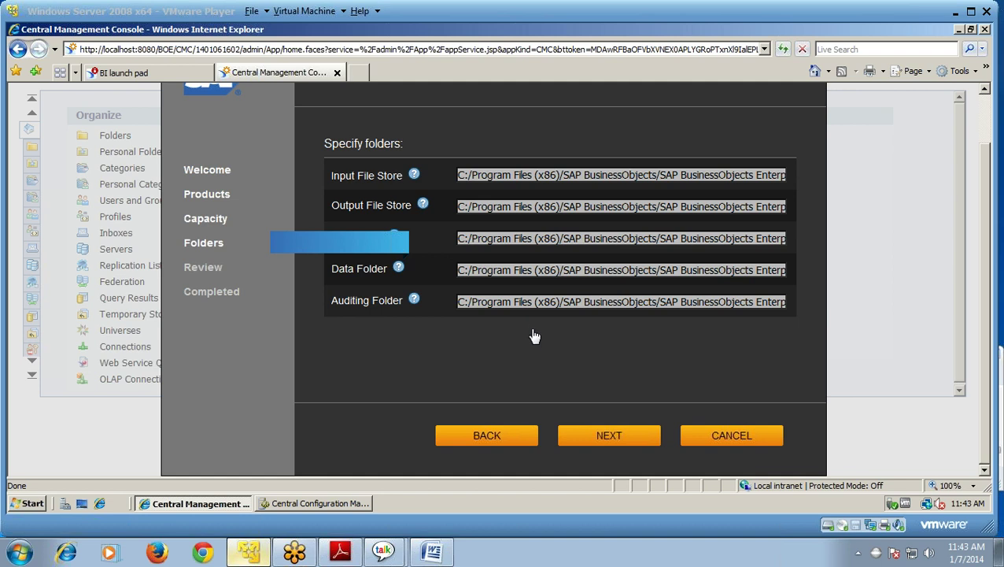
{"action": "left_click", "coordinate": [602, 443]}
{"action": "left_click", "coordinate": [602, 443]}
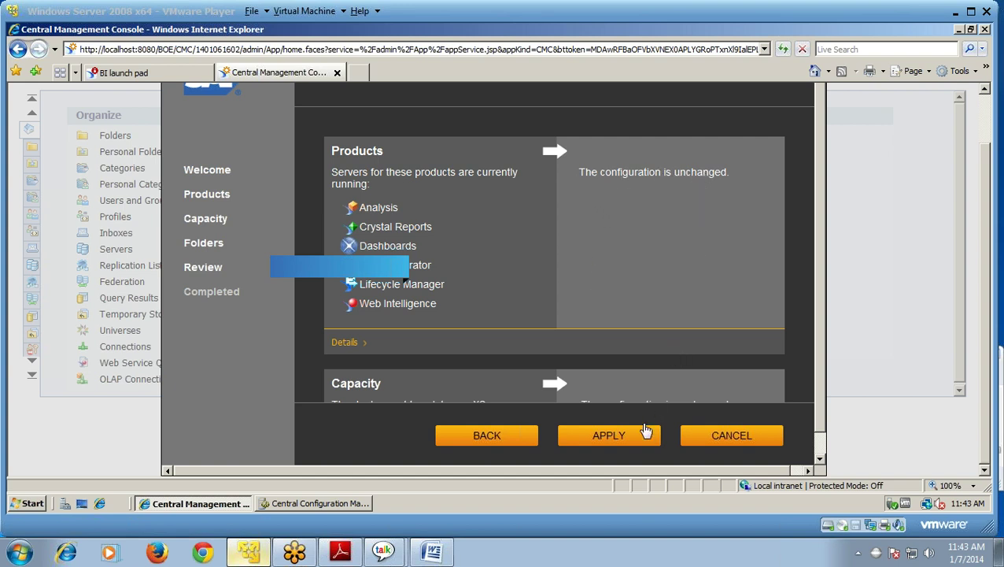
- Apply the reviewed configuration and confirm applying the changes to the servers
{"action": "left_click", "coordinate": [615, 445]}
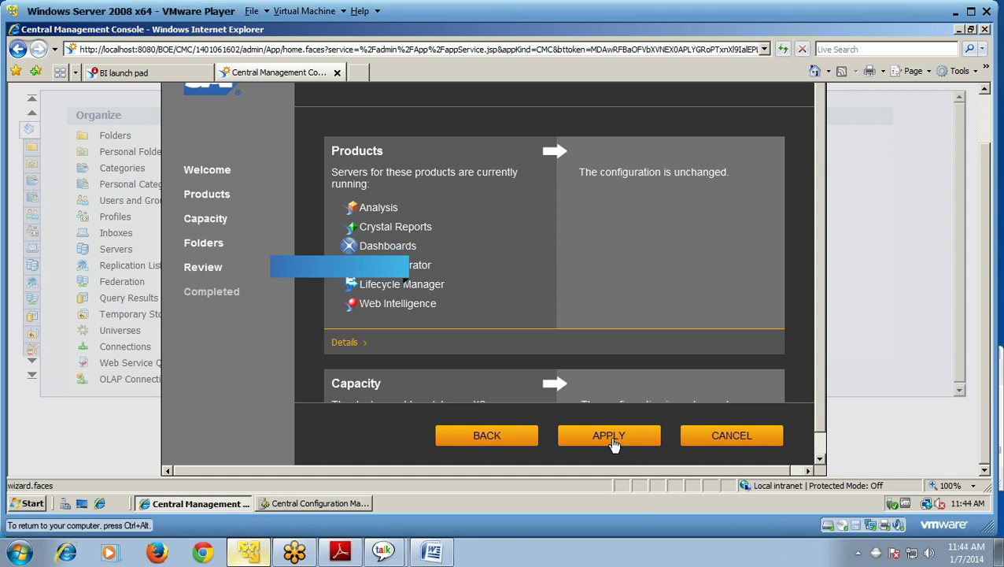
{"action": "left_click", "coordinate": [615, 442]}
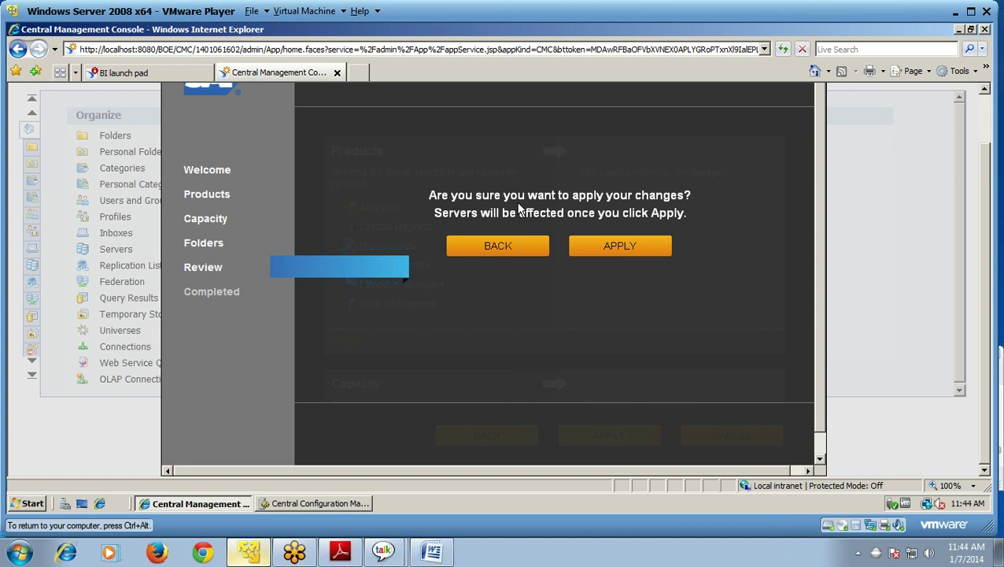
{"action": "left_click", "coordinate": [620, 246]}
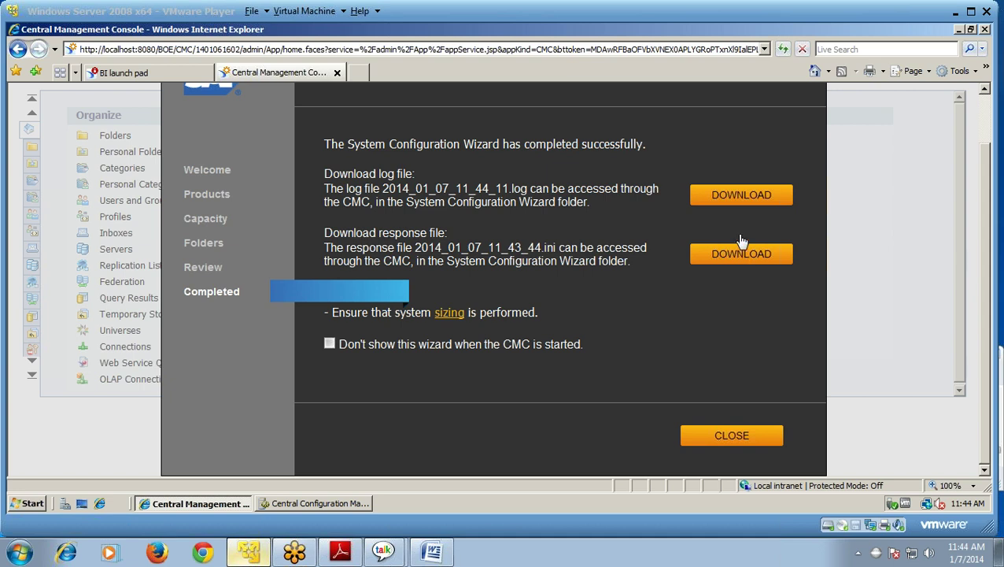
- Save the wizard log 2014_01_07_11_44_11.log to Downloads and close the configuration wizard
{"action": "left_click", "coordinate": [736, 204]}
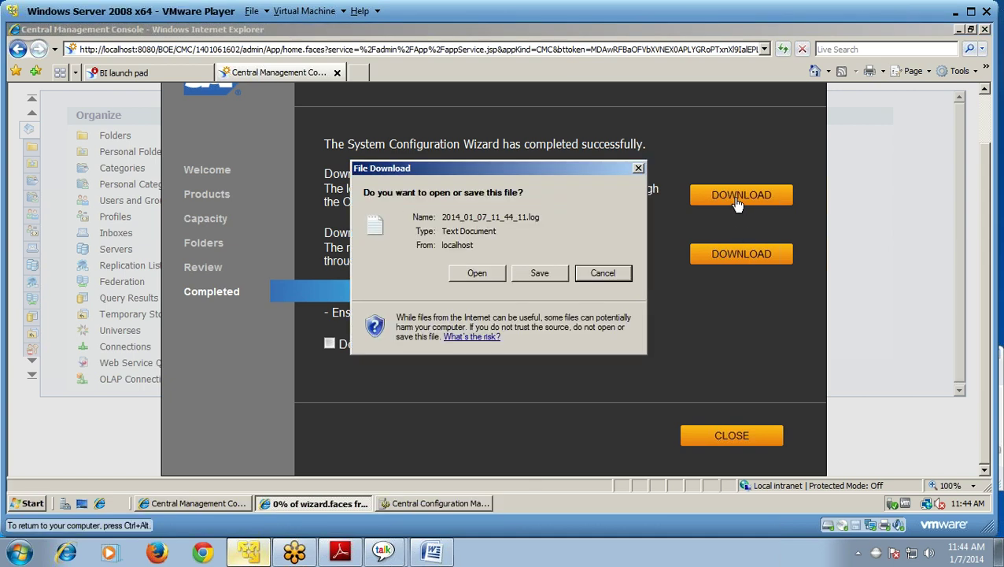
{"action": "left_click", "coordinate": [543, 276]}
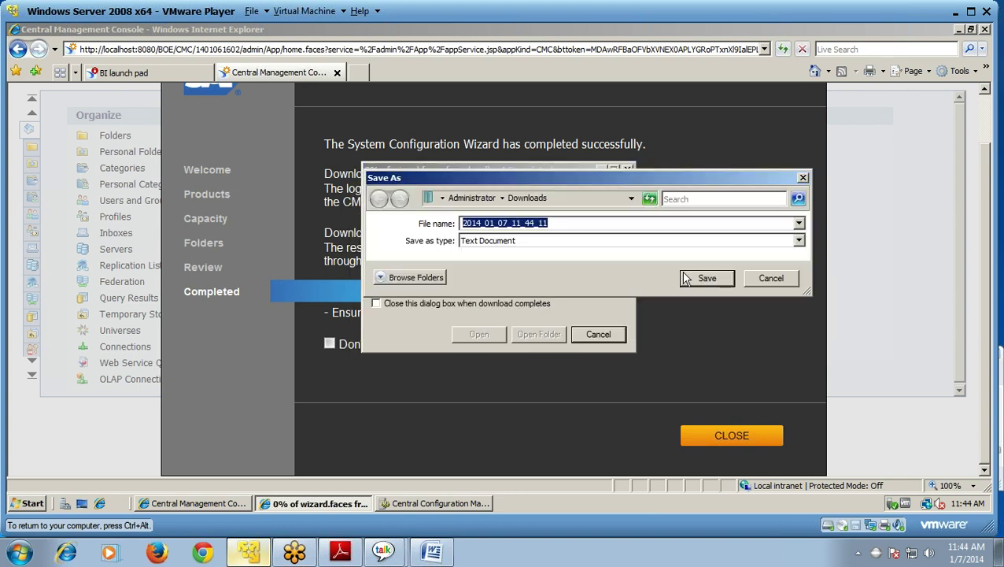
{"action": "left_click", "coordinate": [706, 278]}
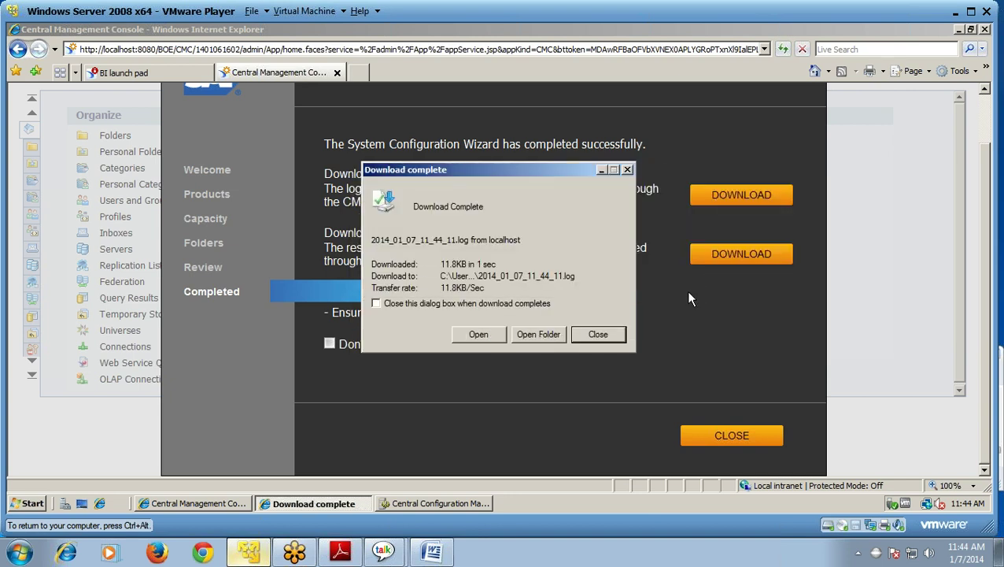
{"action": "left_click", "coordinate": [598, 334]}
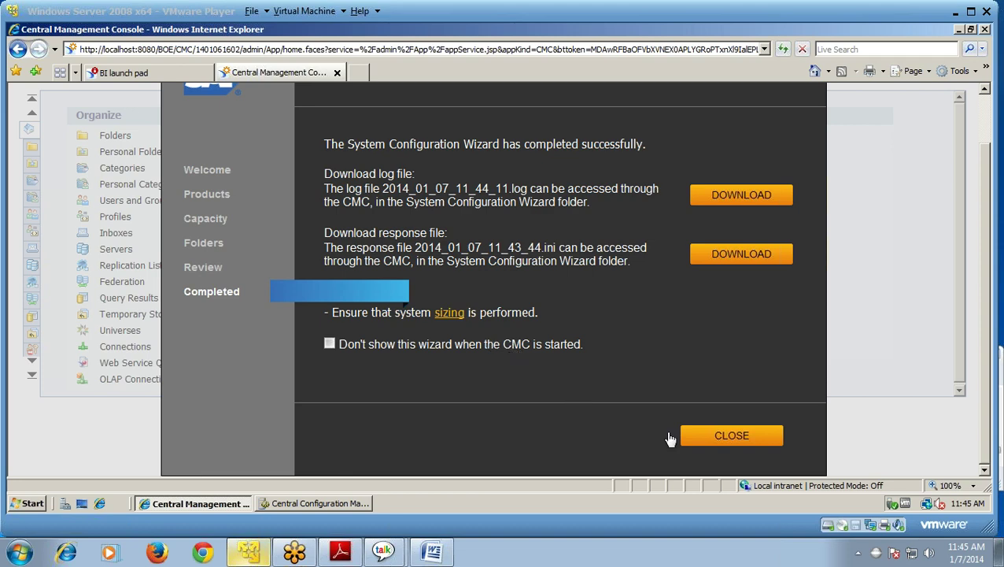
{"action": "left_click", "coordinate": [714, 441]}
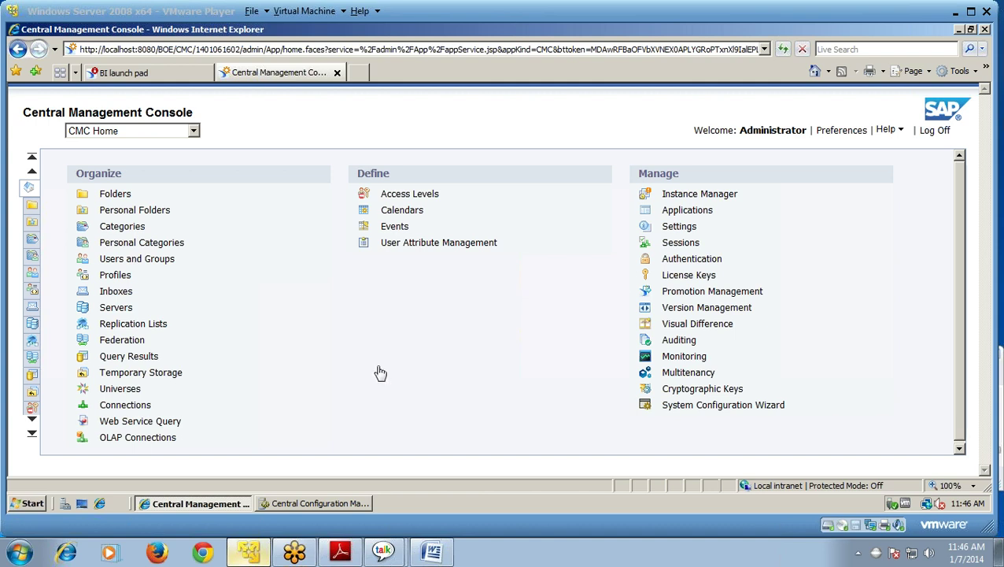
{"action": "left_click", "coordinate": [377, 373]}
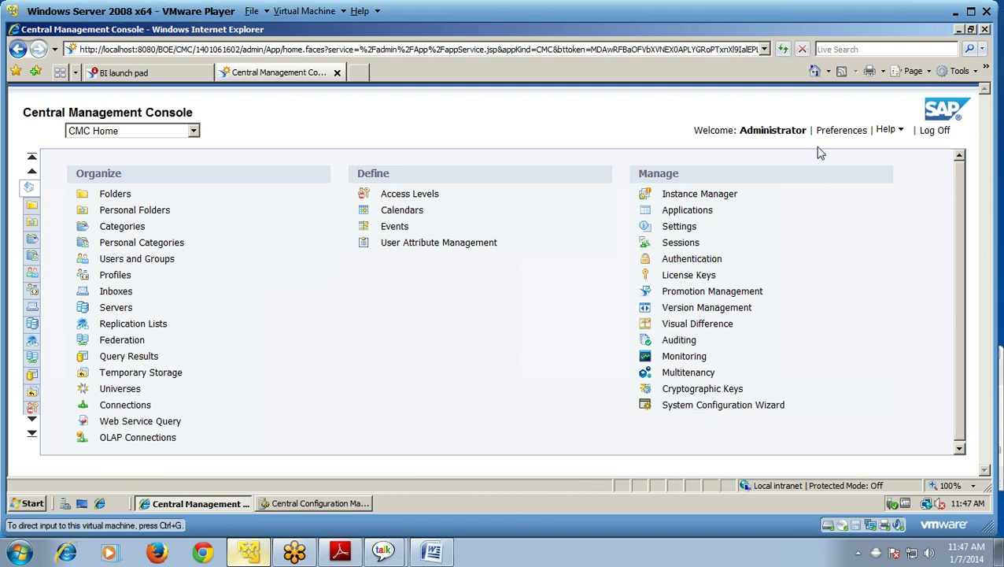
- Launch the Information Design Tool from the SAP Business Intelligence client tools folder
{"action": "key", "text": "super"}
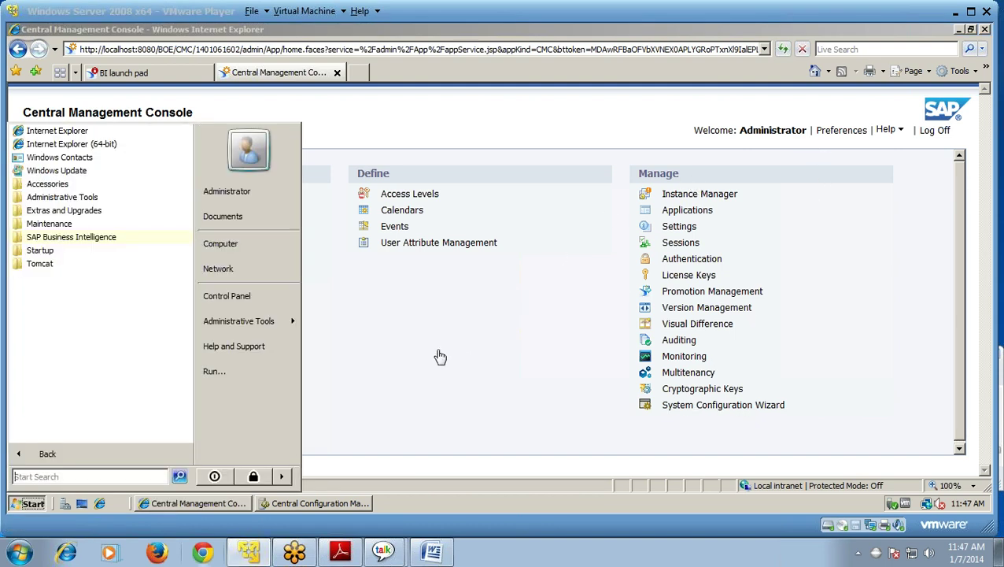
{"action": "left_click", "coordinate": [87, 238]}
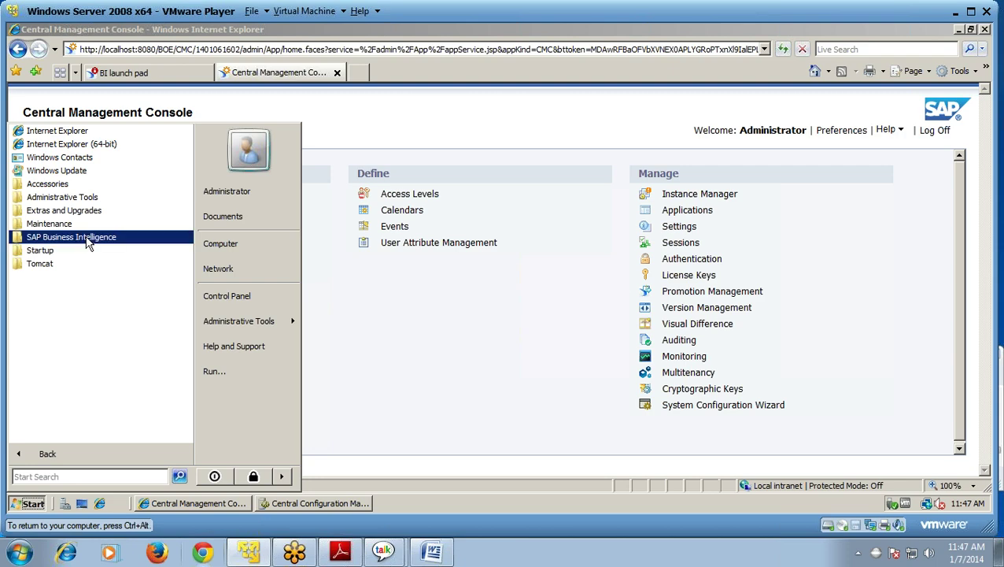
{"action": "left_click", "coordinate": [98, 266]}
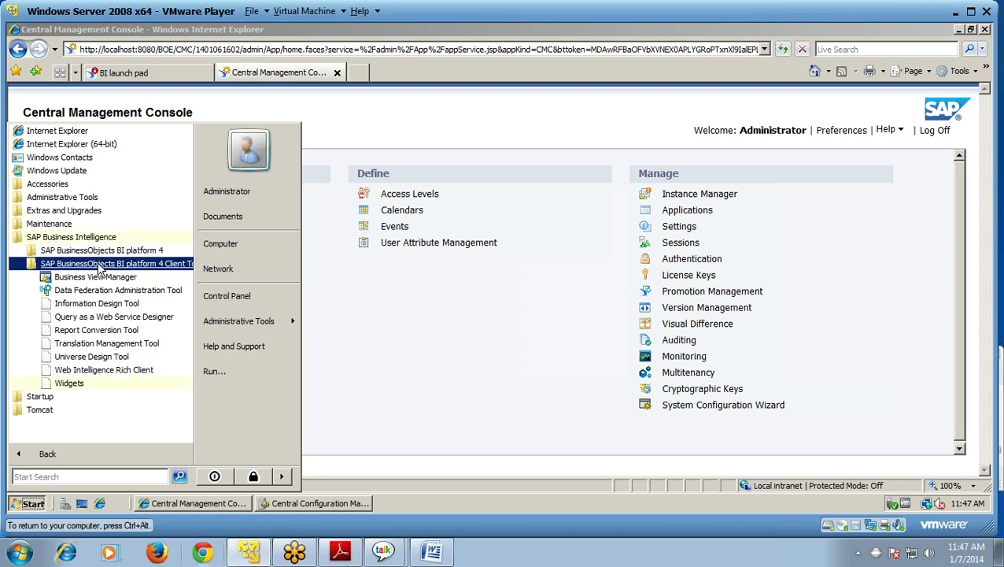
{"action": "left_click", "coordinate": [92, 309]}
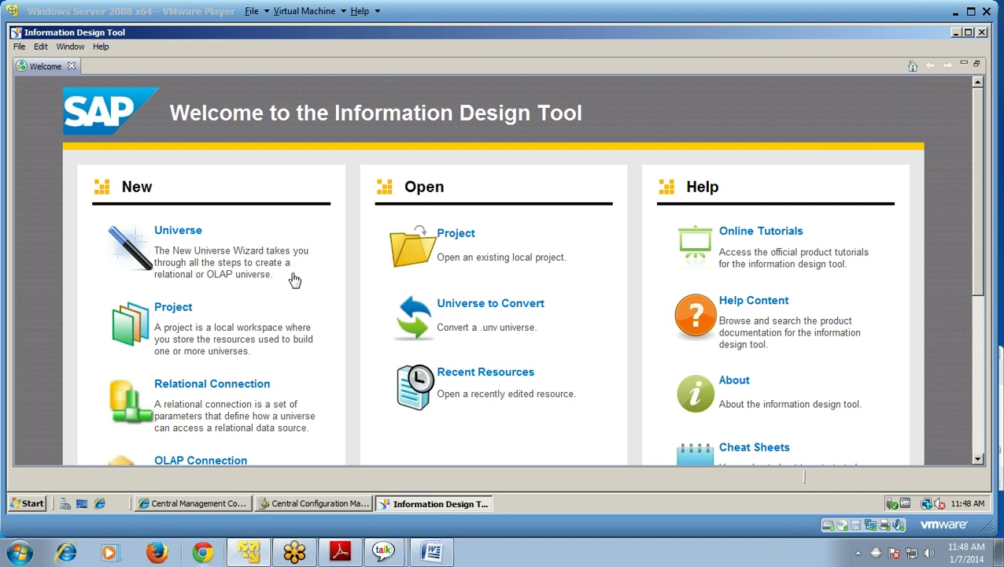
- Look through the File > New options in the Information Design Tool
{"action": "left_click", "coordinate": [18, 49]}
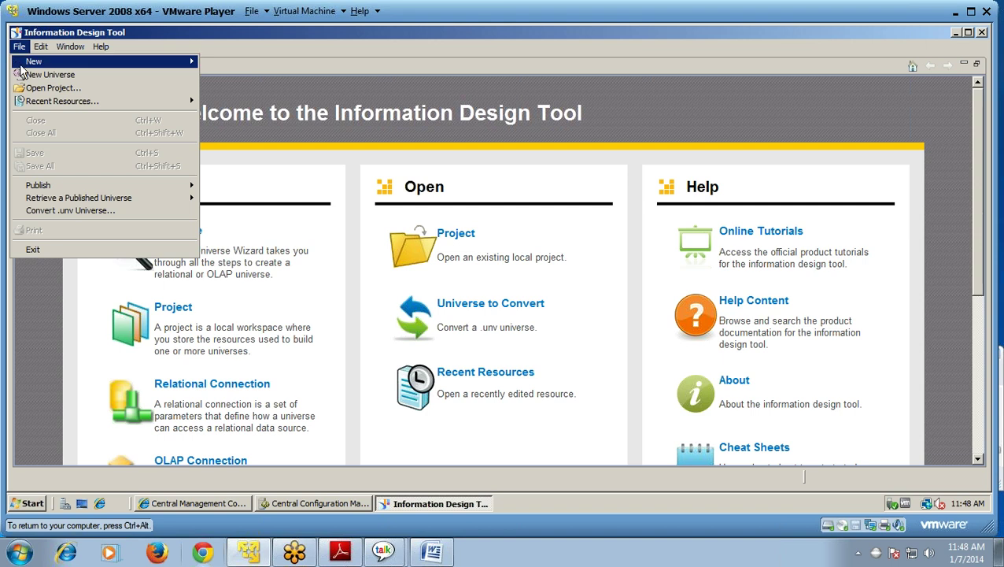
{"action": "mouse_move", "coordinate": [21, 65]}
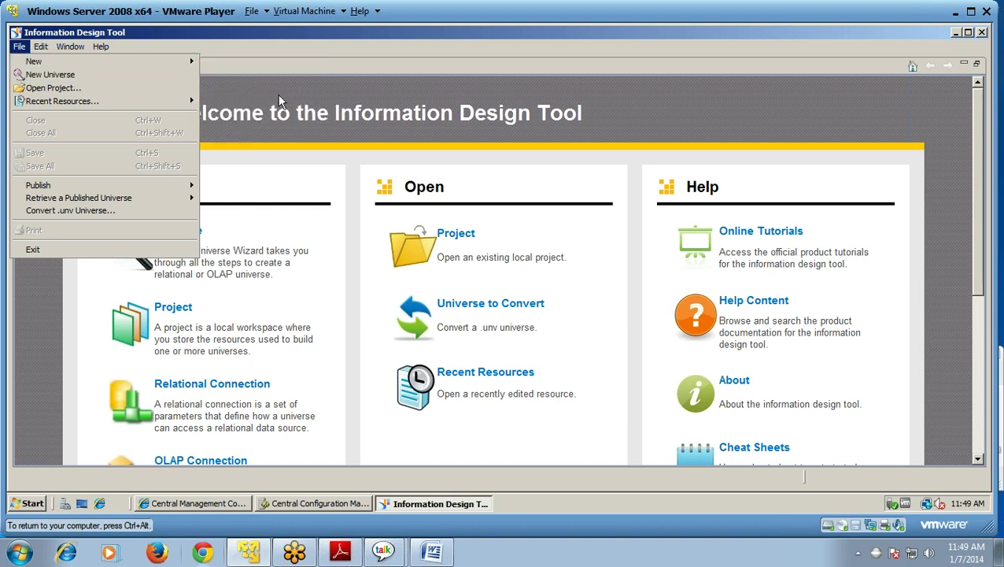
{"action": "key", "text": "ctrl+alt"}
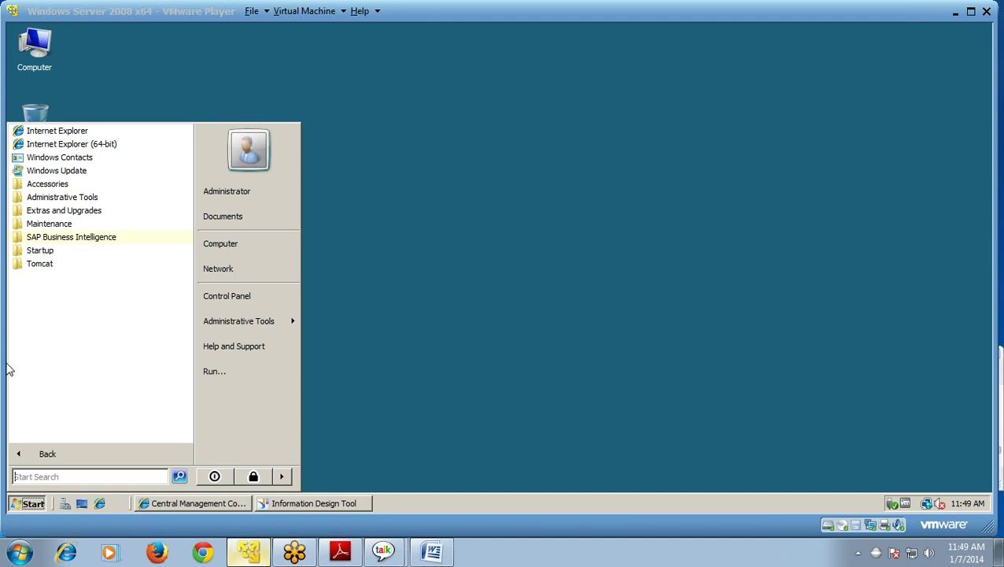
- Launch the Universe Design Tool from the SAP Business Intelligence client tools folder
{"action": "left_click", "coordinate": [90, 242]}
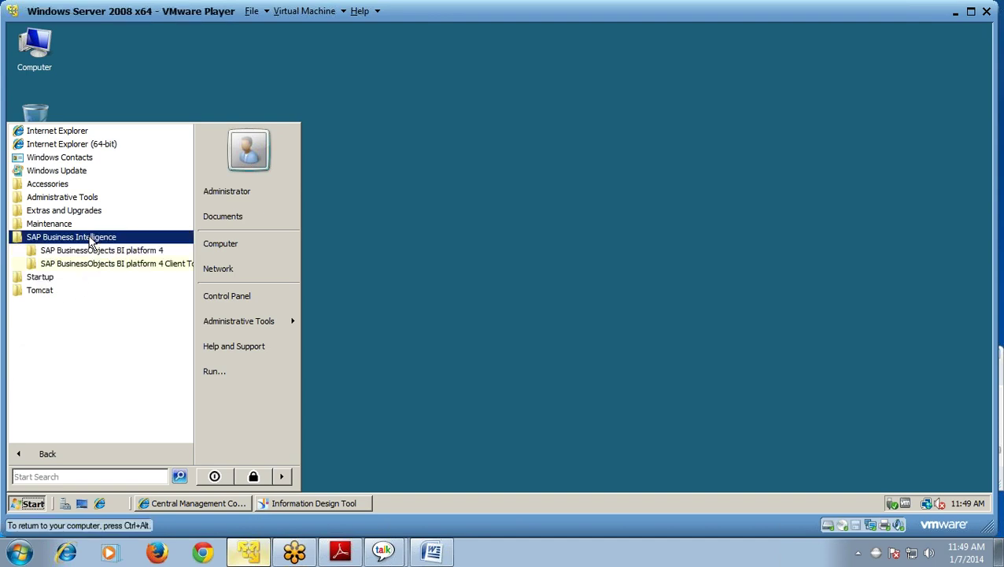
{"action": "left_click", "coordinate": [100, 267]}
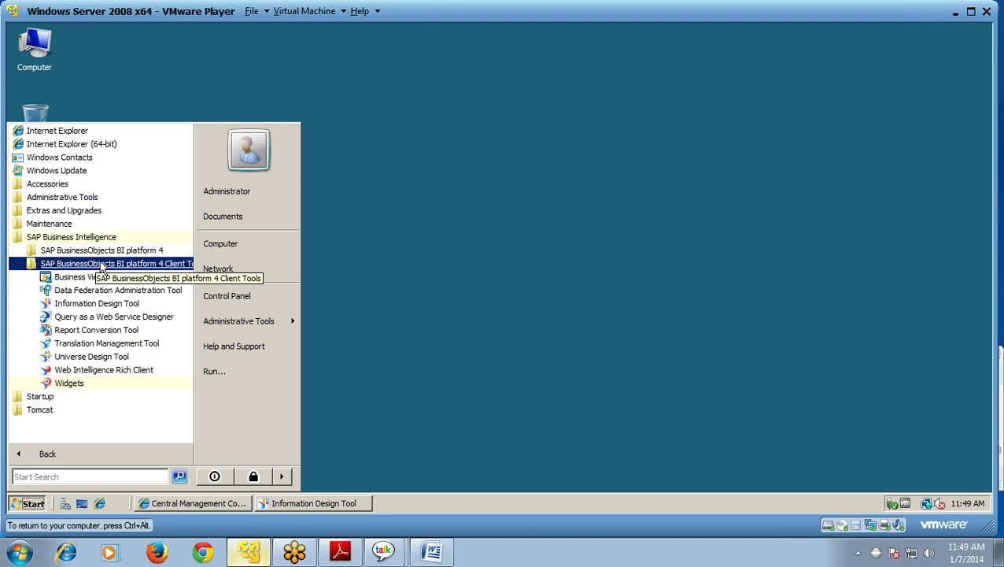
{"action": "left_click", "coordinate": [105, 356]}
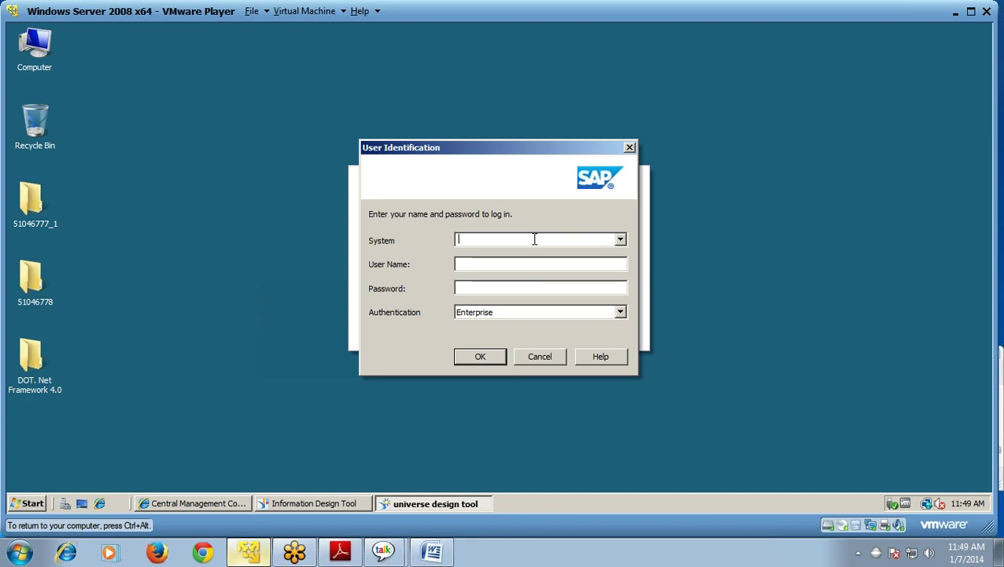
- Log on to system WINDOWS as ADMINISTRATOR with the account password
{"action": "type", "text": "WINDOWS"}
{"action": "left_click", "coordinate": [528, 262]}
{"action": "type", "text": "ADMINIS"}
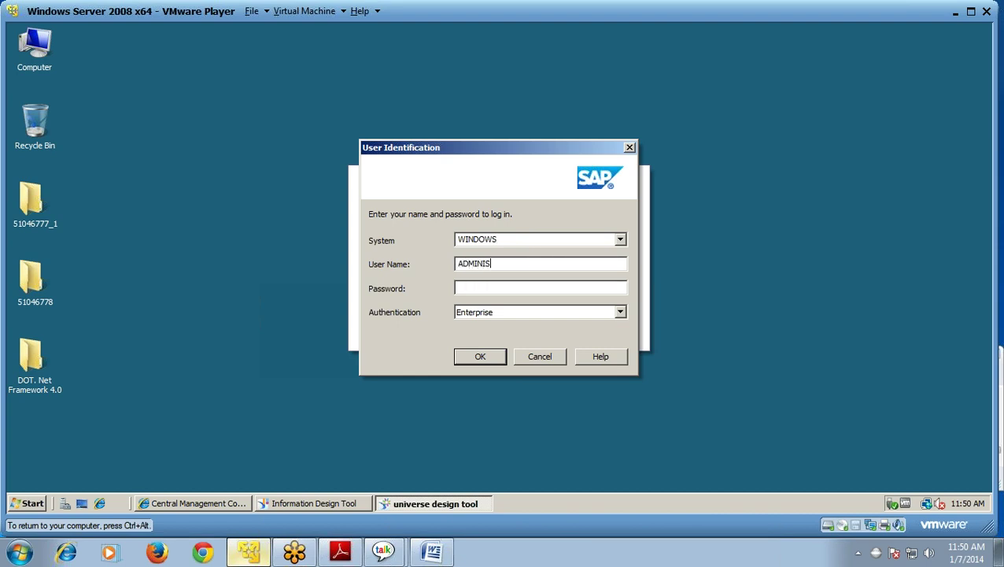
{"action": "type", "text": "TRATOR"}
{"action": "left_click", "coordinate": [511, 288]}
{"action": "type", "text": "**********"}
{"action": "left_click", "coordinate": [470, 362]}
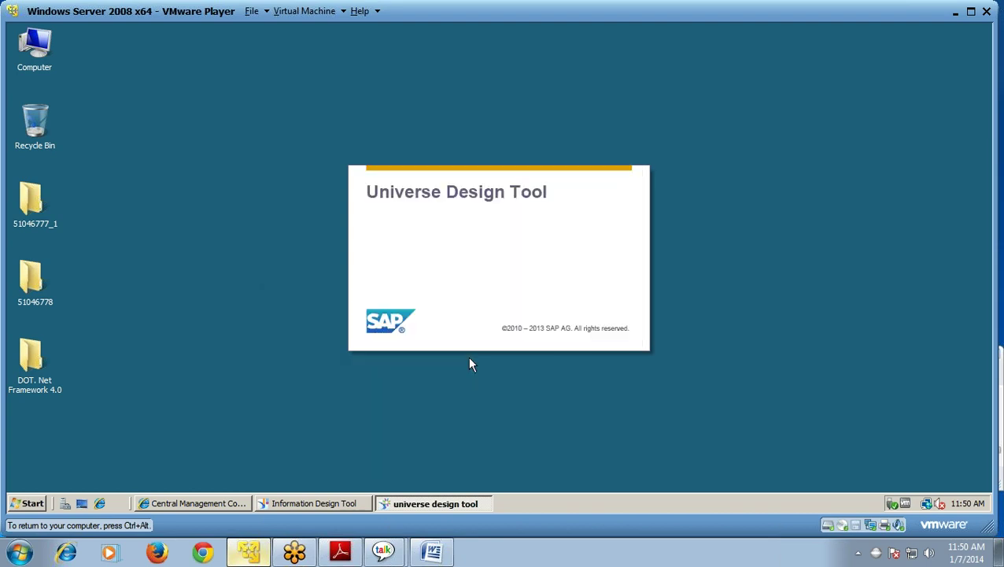